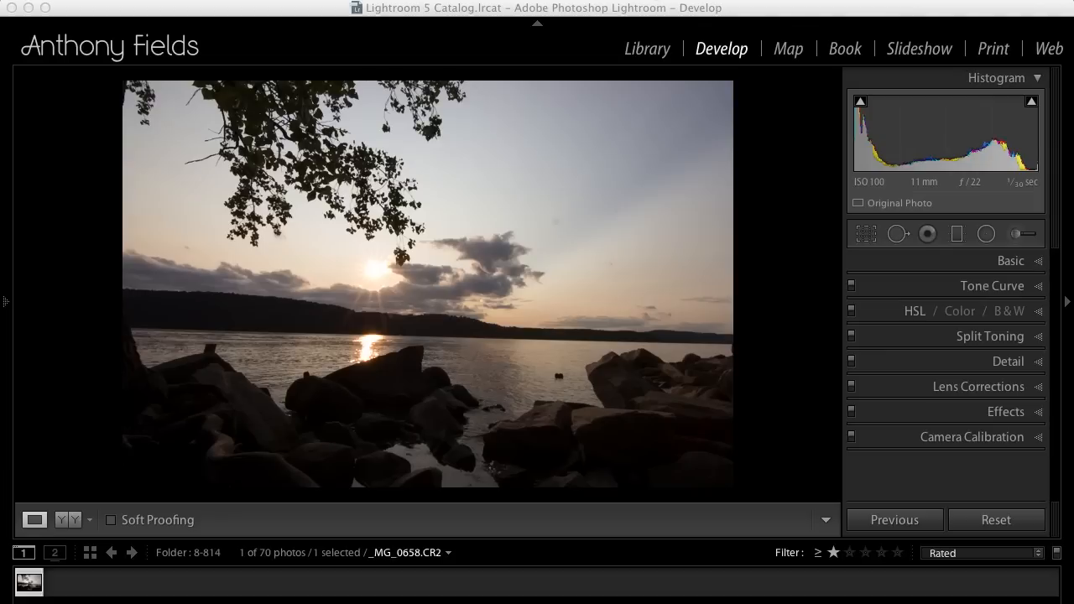
- Hide the top module panel and the filmstrip to enlarge the photo workspace
{"action": "left_click", "coordinate": [573, 12]}
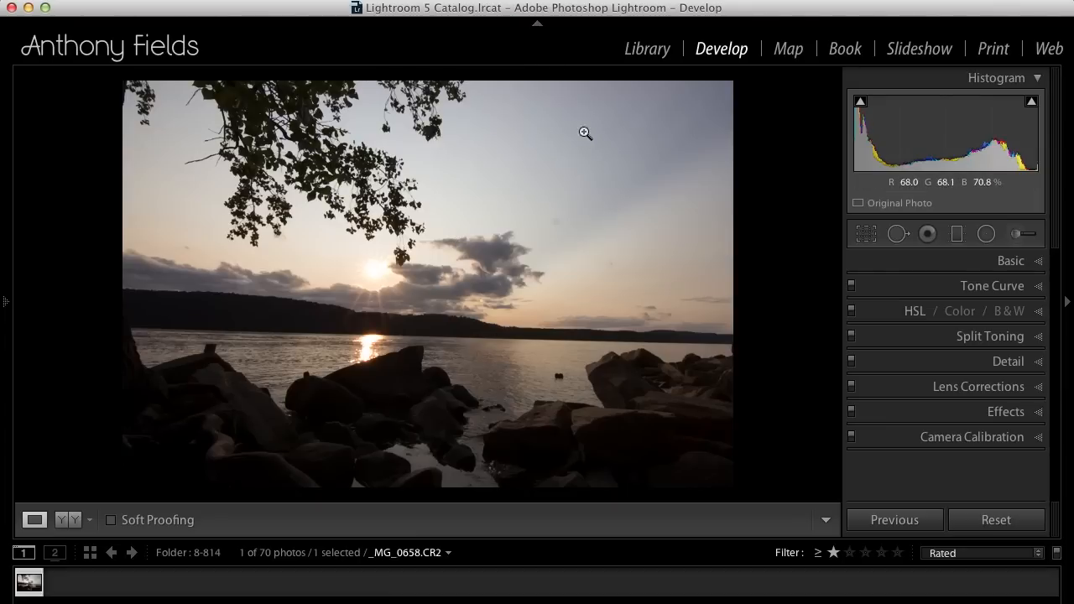
{"action": "left_click", "coordinate": [538, 27]}
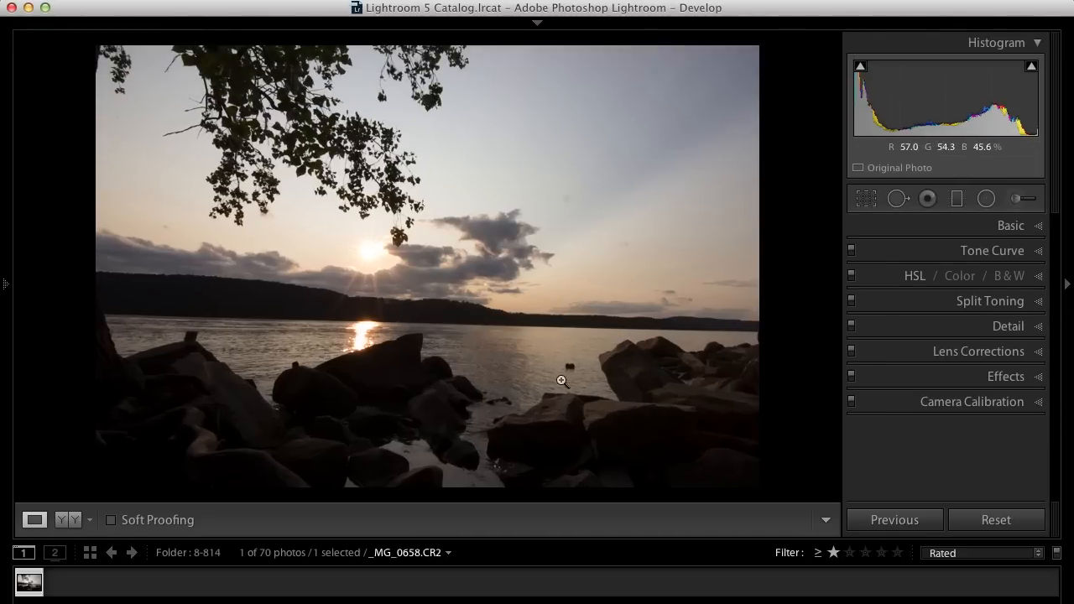
{"action": "left_click", "coordinate": [538, 598]}
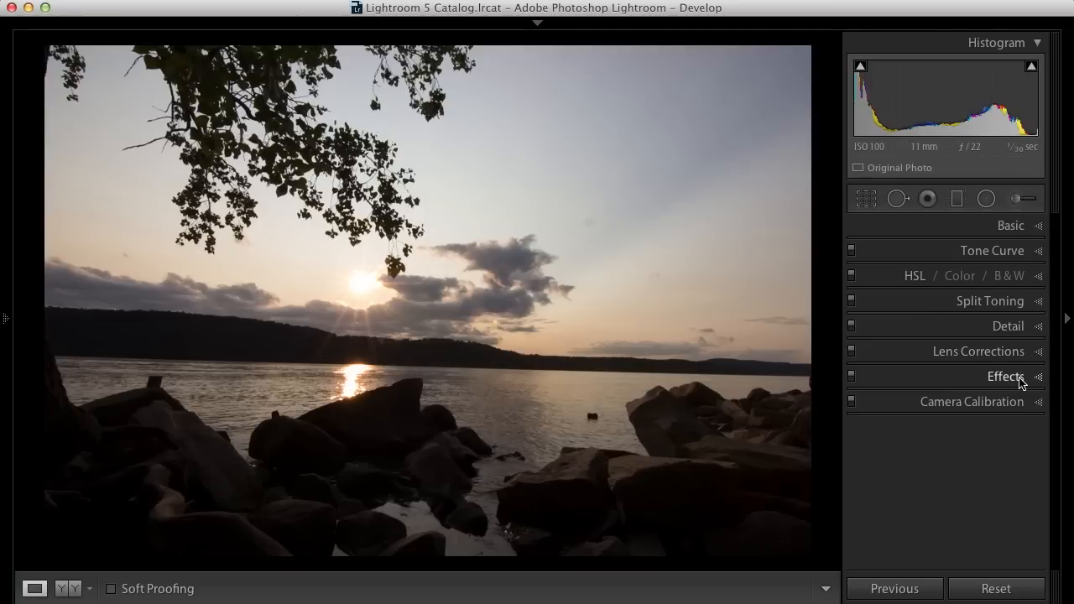
- Apply the Auto Upright correction in Lens Corrections, then collapse that panel
{"action": "left_click", "coordinate": [1005, 352]}
{"action": "left_click", "coordinate": [871, 354]}
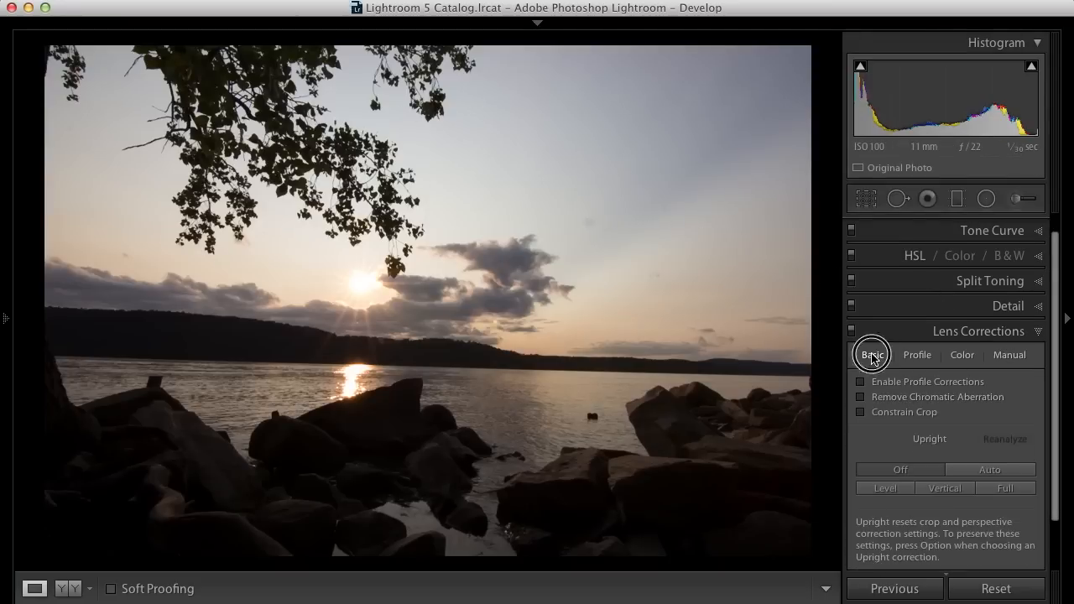
{"action": "left_click", "coordinate": [991, 472]}
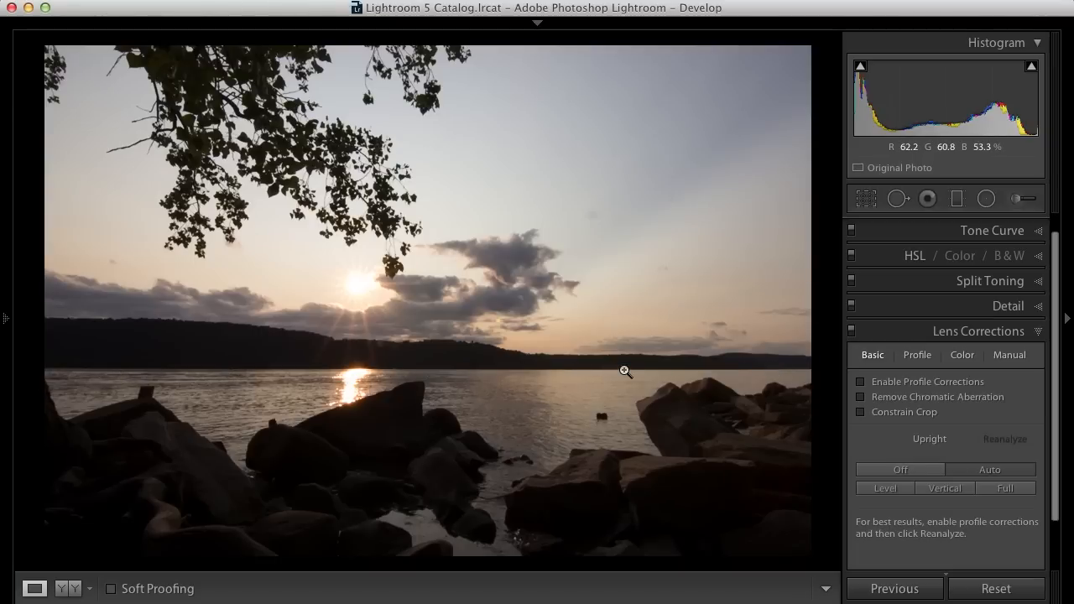
{"action": "left_click", "coordinate": [1036, 334]}
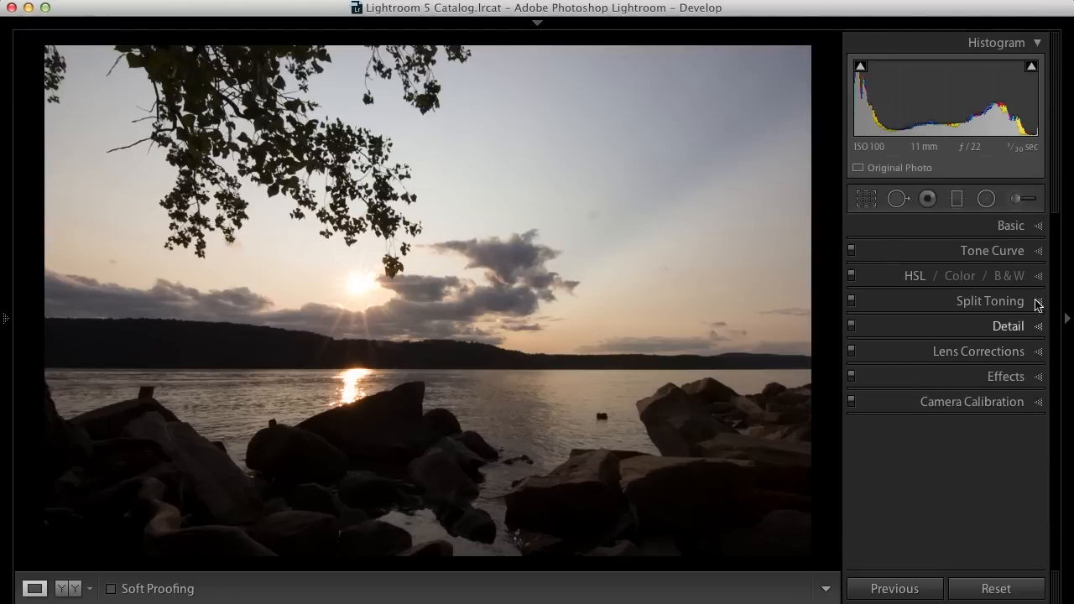
- Open the Basic panel and set Highlights to -80 and Shadows to +100
{"action": "left_click", "coordinate": [1039, 226]}
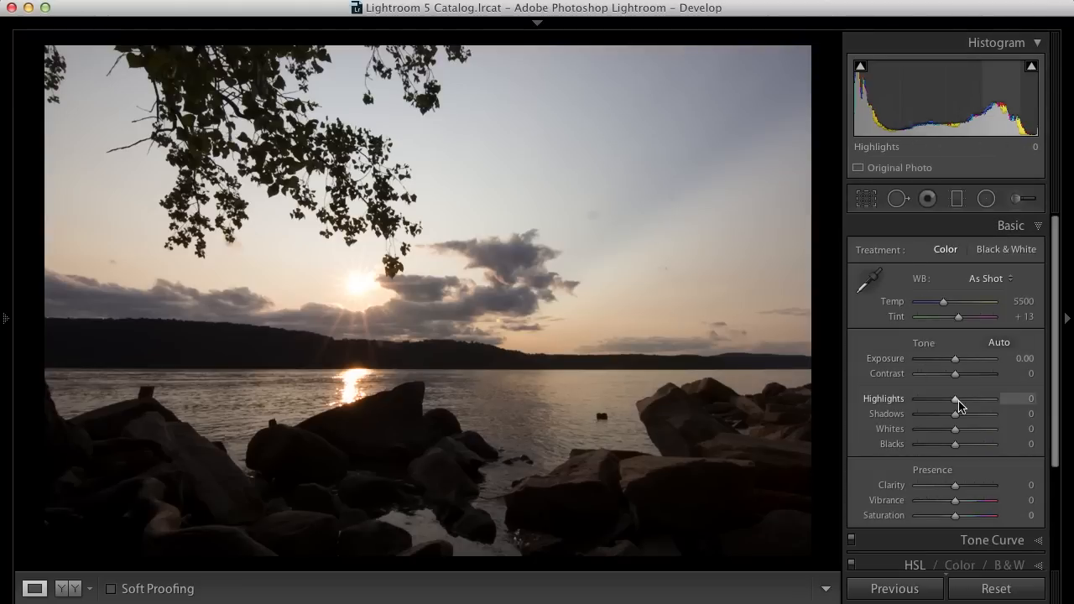
{"action": "left_click_drag", "start_coordinate": [958, 417], "coordinate": [925, 400]}
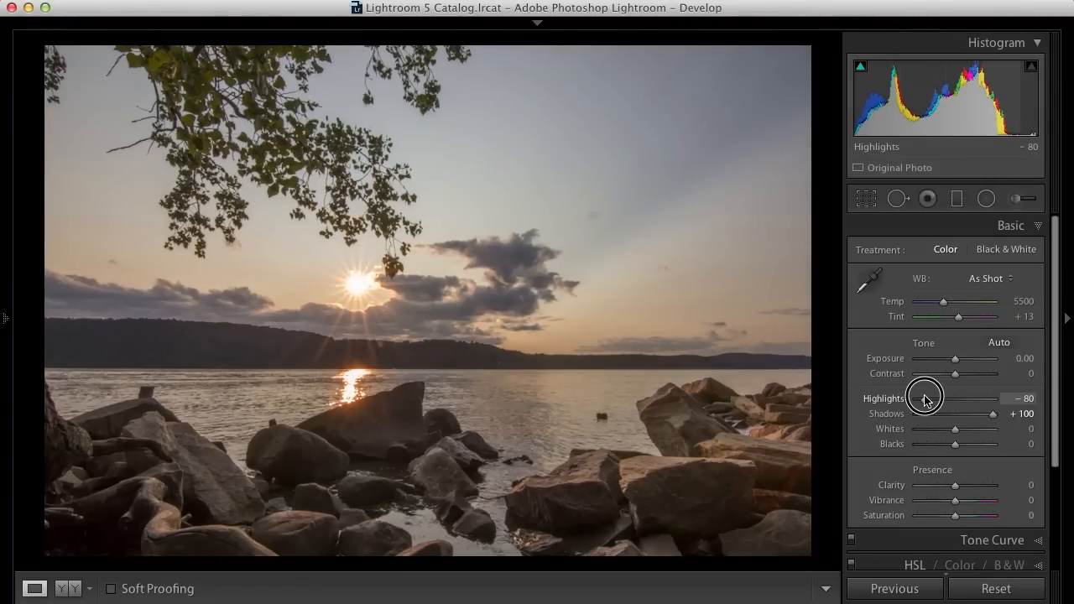
{"action": "left_click_drag", "start_coordinate": [925, 399], "coordinate": [925, 400]}
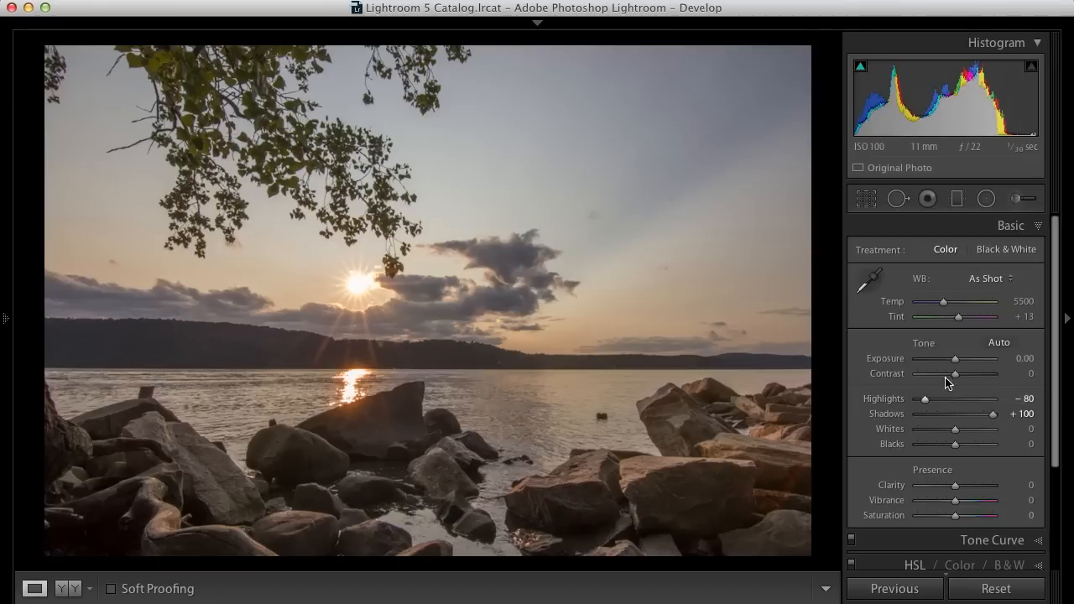
- Raise Whites to +12 while previewing highlight clipping
{"action": "left_click", "coordinate": [873, 281]}
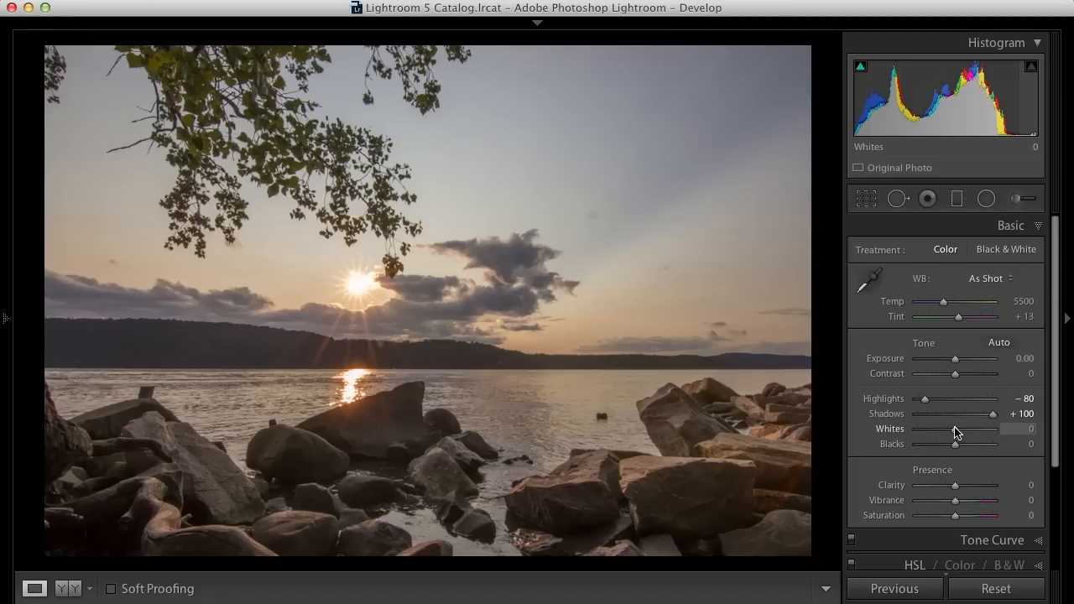
{"action": "key", "text": "alt"}
{"action": "left_click_drag", "start_coordinate": [955, 432], "coordinate": [962, 433]}
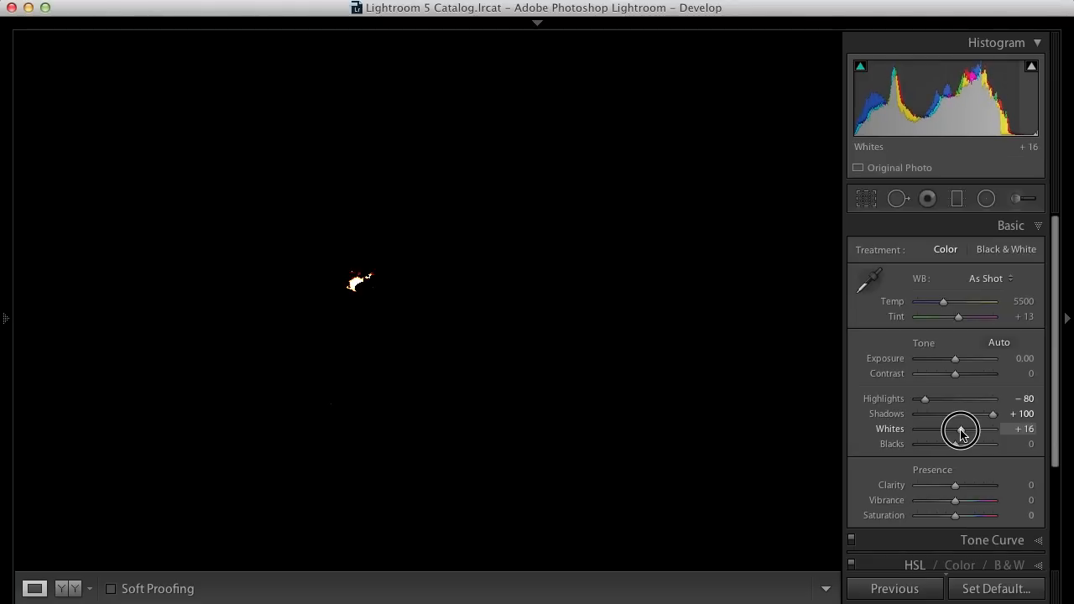
- Set Blacks to -17
{"action": "left_click_drag", "start_coordinate": [962, 433], "coordinate": [952, 447]}
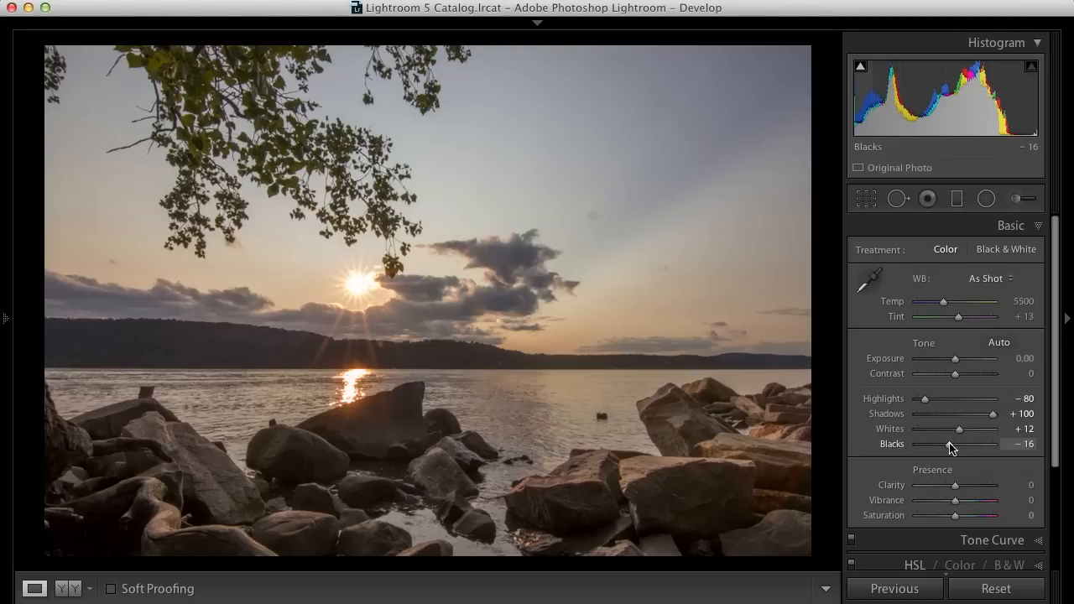
{"action": "left_click", "coordinate": [950, 444]}
{"action": "left_click_drag", "start_coordinate": [950, 448], "coordinate": [953, 446]}
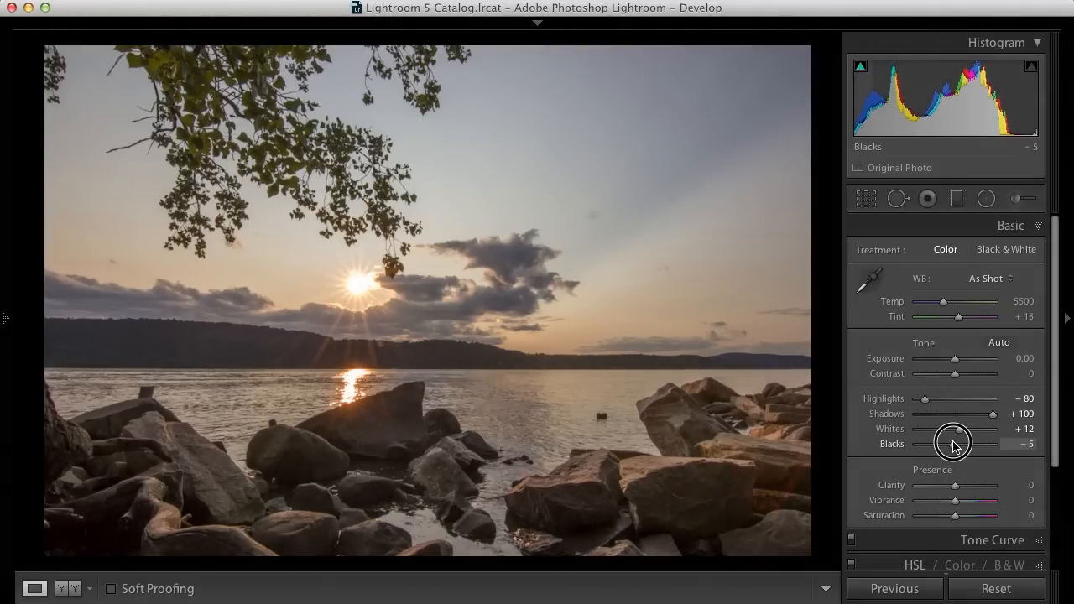
{"action": "mouse_move", "coordinate": [953, 446]}
{"action": "left_mouse_down"}
{"action": "mouse_move", "coordinate": [940, 445]}
{"action": "mouse_move", "coordinate": [949, 445]}
{"action": "left_mouse_up"}
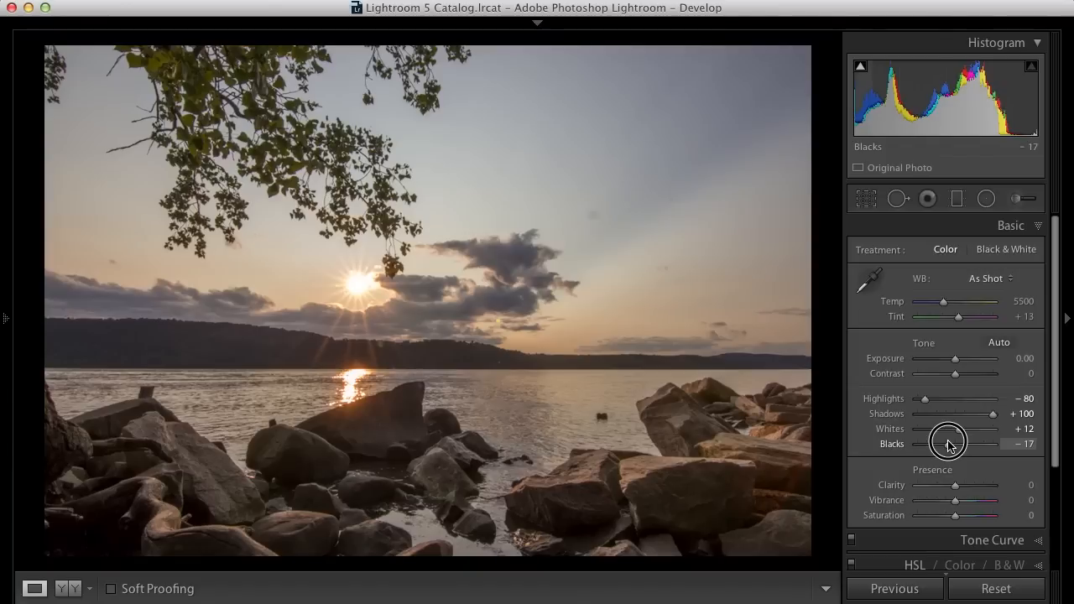
{"action": "left_click_drag", "start_coordinate": [949, 443], "coordinate": [949, 445]}
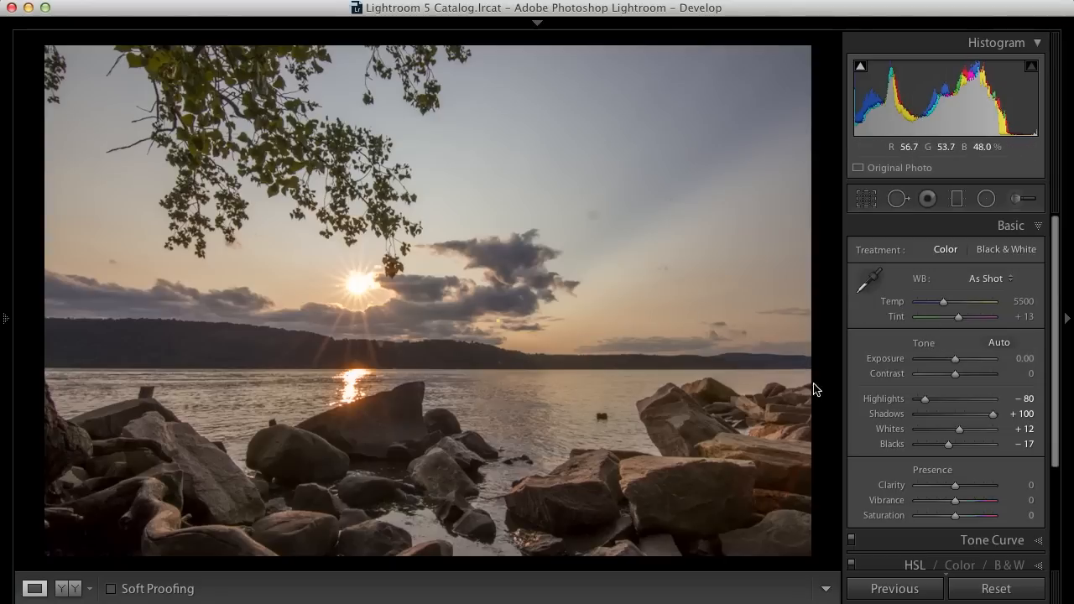
- Set the white balance preset to Daylight
{"action": "left_click", "coordinate": [869, 286]}
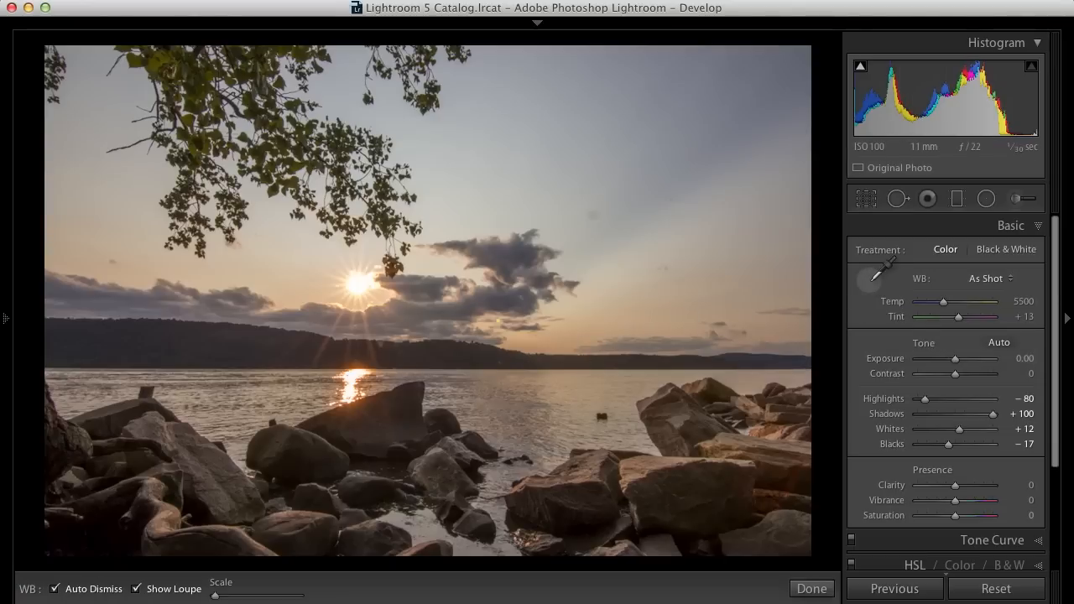
{"action": "left_click", "coordinate": [982, 284]}
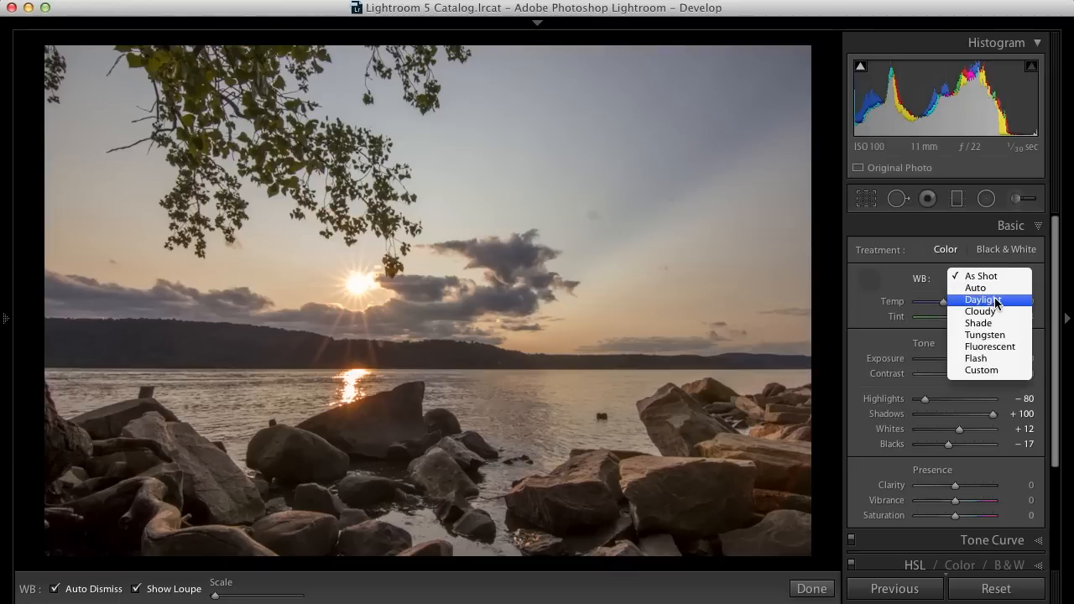
{"action": "left_click", "coordinate": [997, 301]}
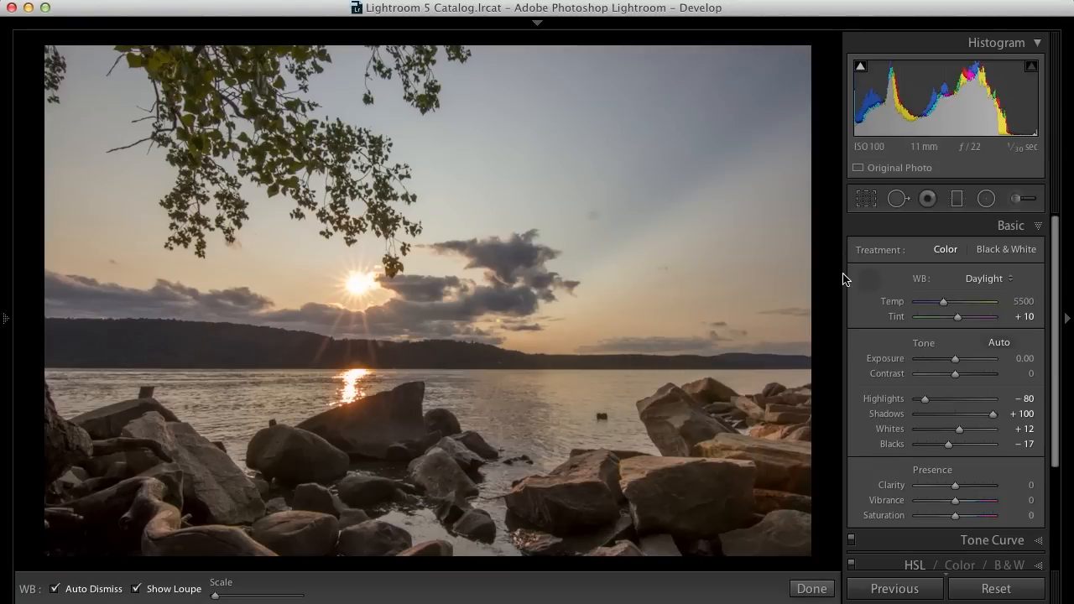
- Sample a neutral grey in the clouds with the white balance picker
{"action": "left_click", "coordinate": [870, 280]}
{"action": "left_click", "coordinate": [870, 281]}
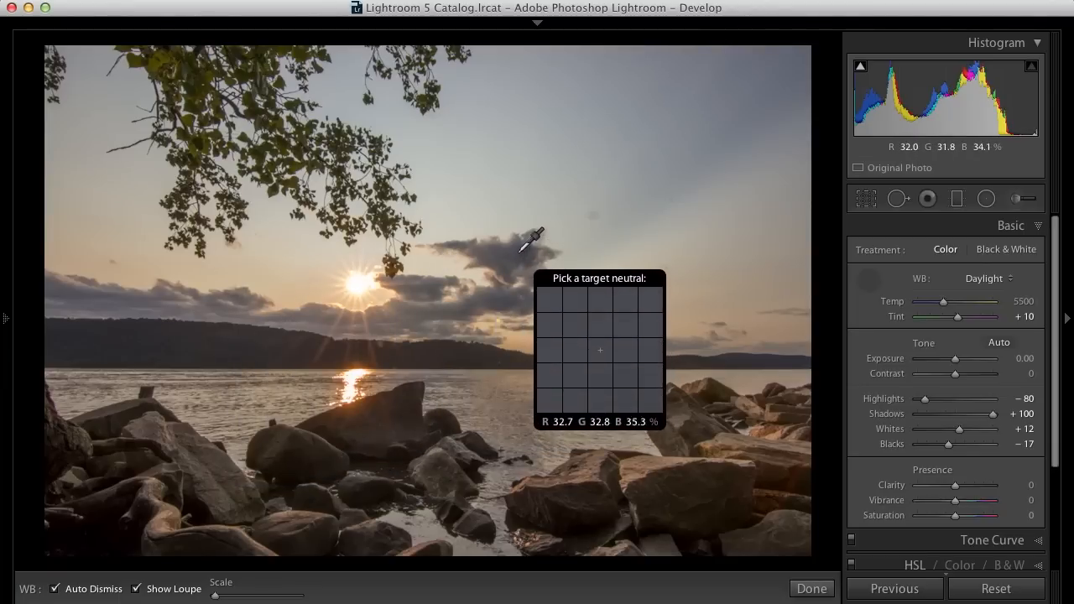
{"action": "left_click", "coordinate": [988, 280]}
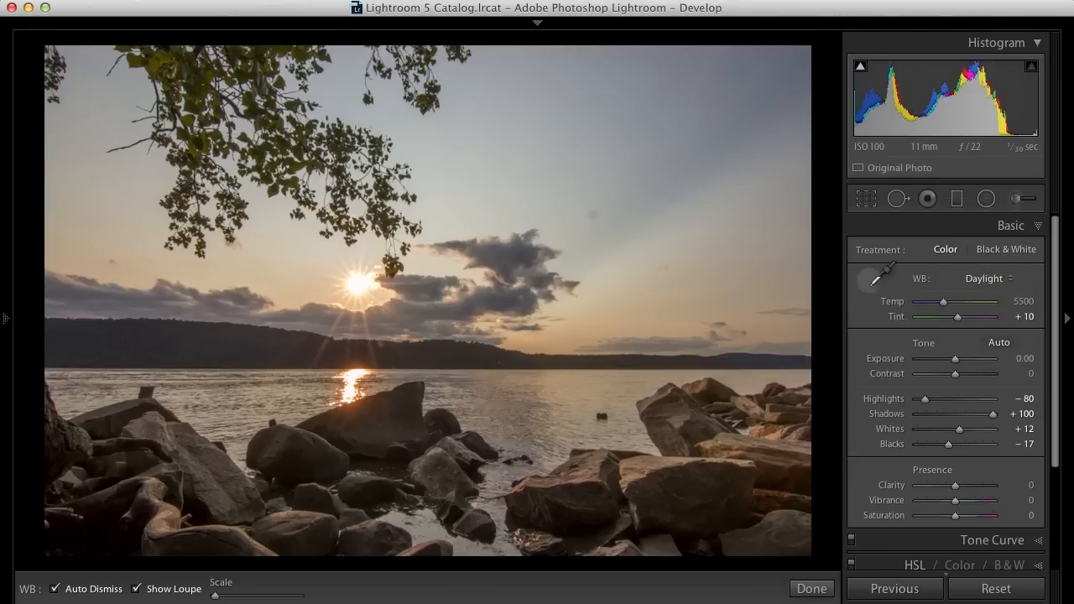
{"action": "left_click", "coordinate": [871, 277]}
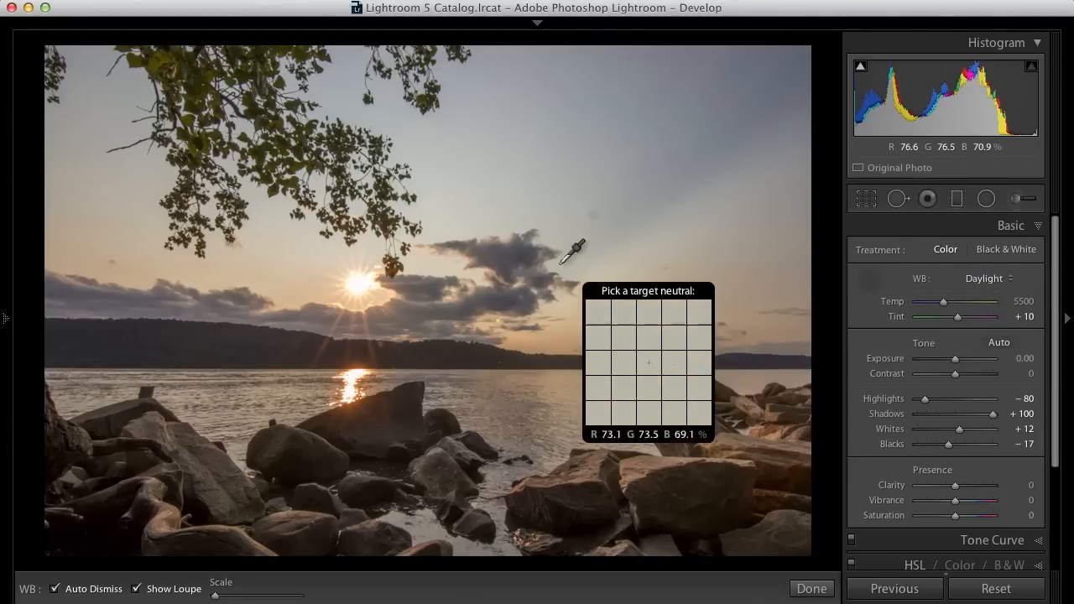
{"action": "left_click", "coordinate": [513, 254]}
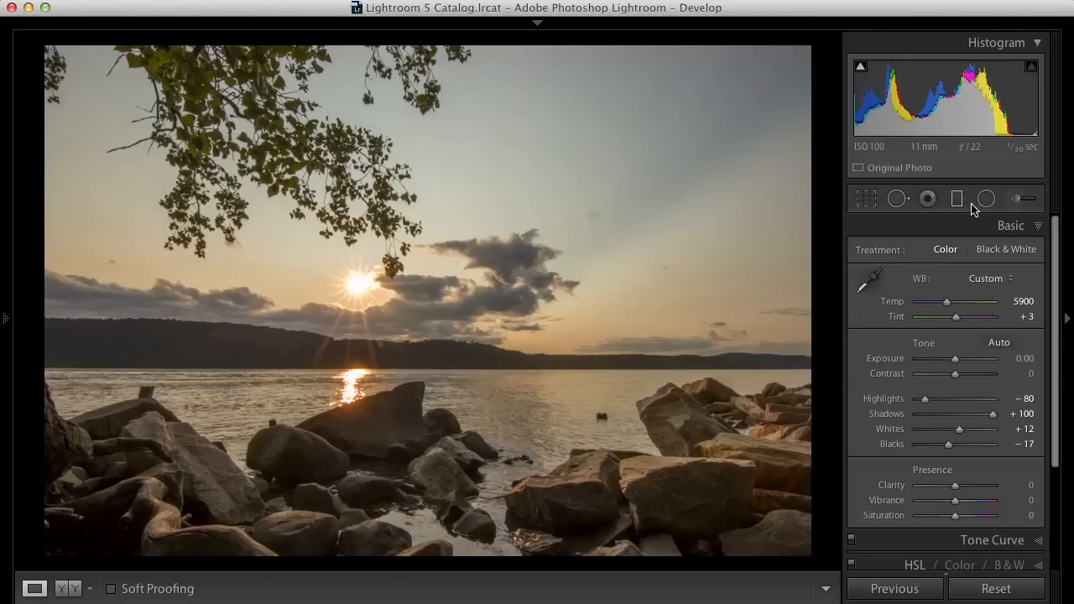
- Zoom into the sky and heal the dust spot beside the clouds with the Spot Removal tool
{"action": "left_click", "coordinate": [597, 216]}
{"action": "left_click", "coordinate": [579, 238]}
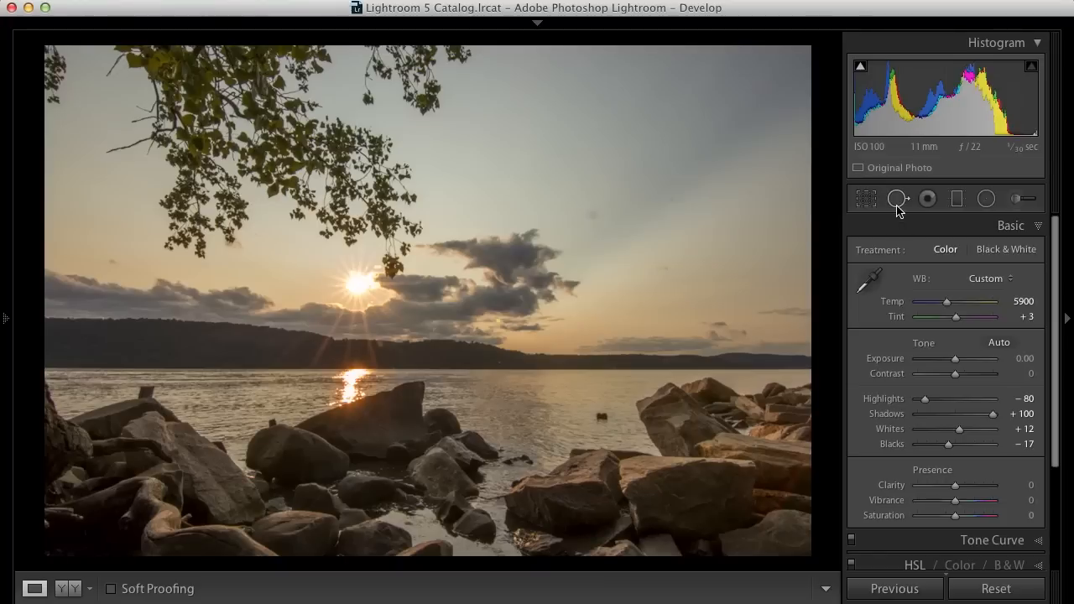
{"action": "left_click", "coordinate": [503, 331]}
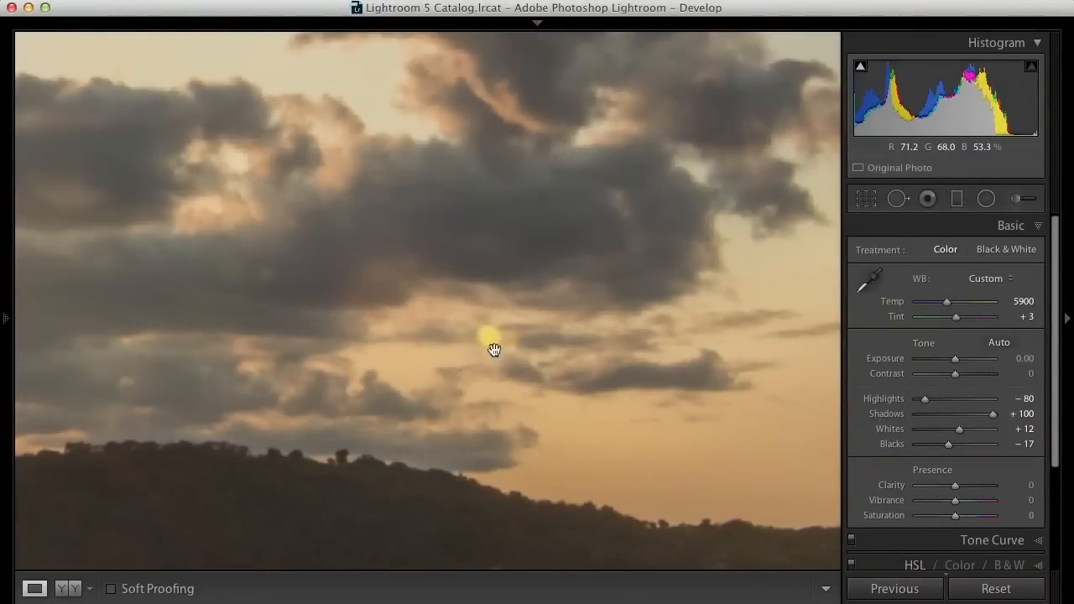
{"action": "left_click", "coordinate": [898, 201]}
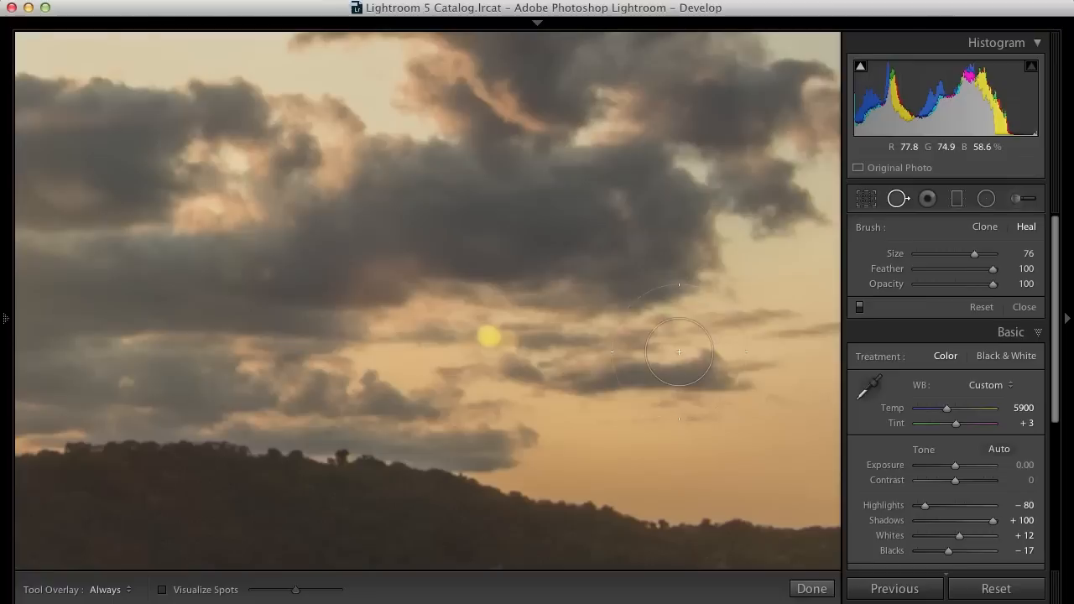
{"action": "left_click", "coordinate": [496, 338]}
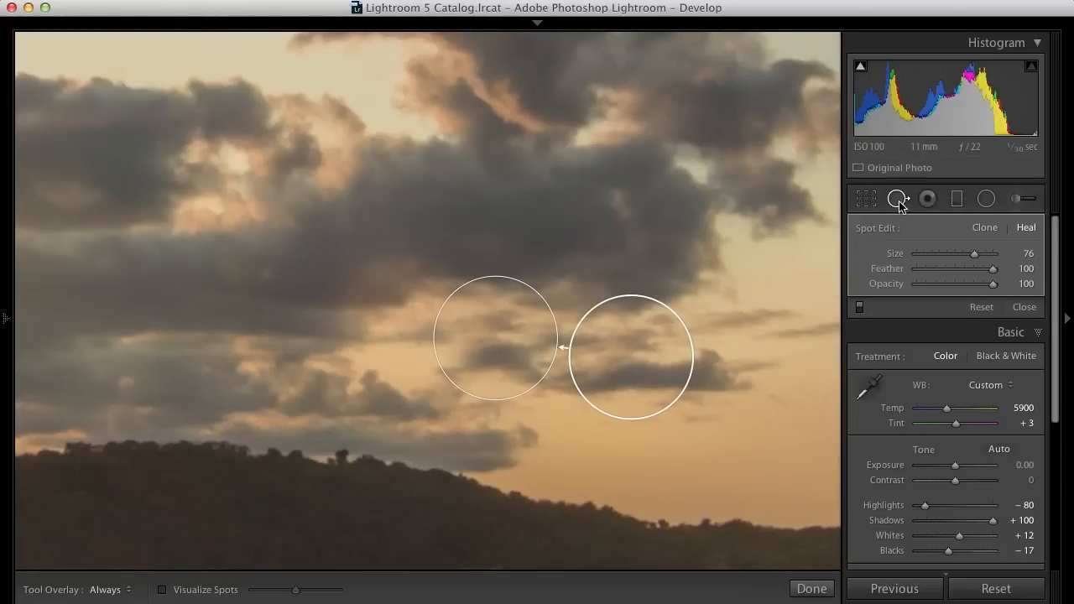
{"action": "left_click", "coordinate": [897, 199]}
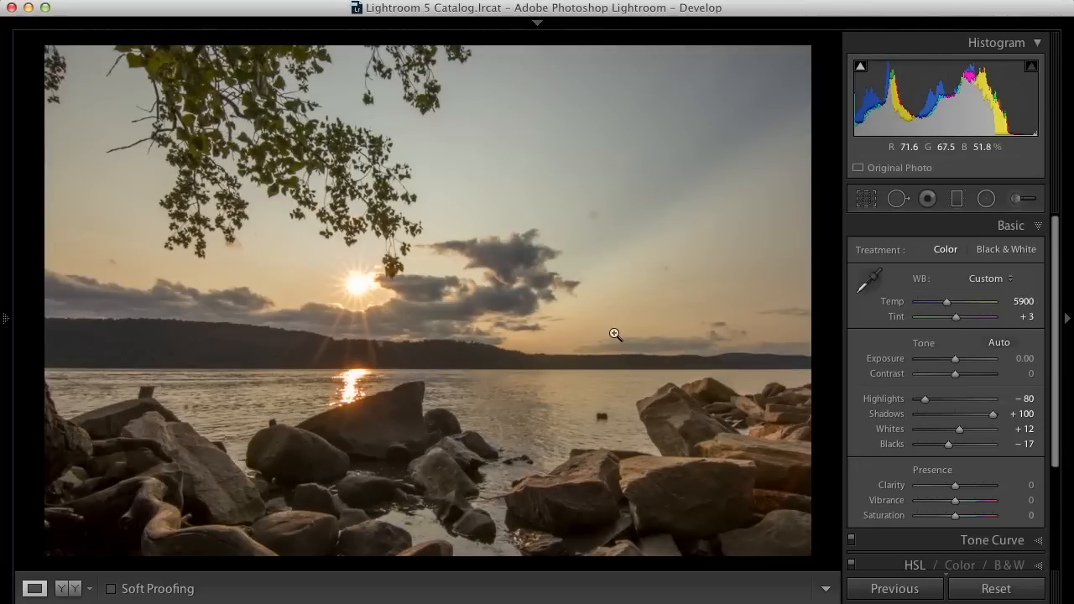
- Zoom in below the sun, set the heal brush size to 75, and heal a spot on the treeline
{"action": "left_click", "coordinate": [377, 344]}
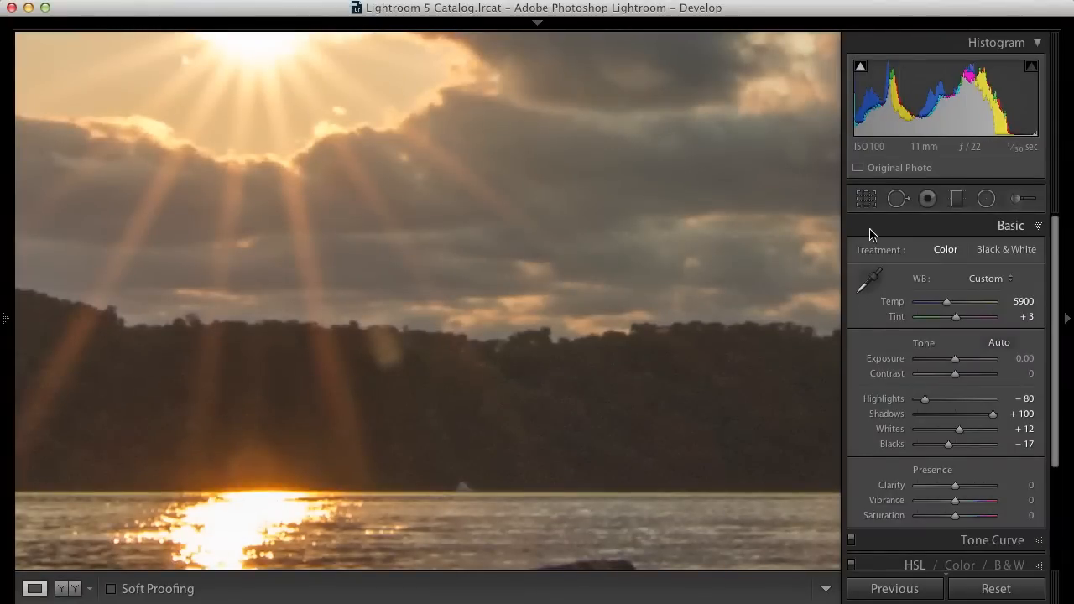
{"action": "left_click", "coordinate": [898, 198]}
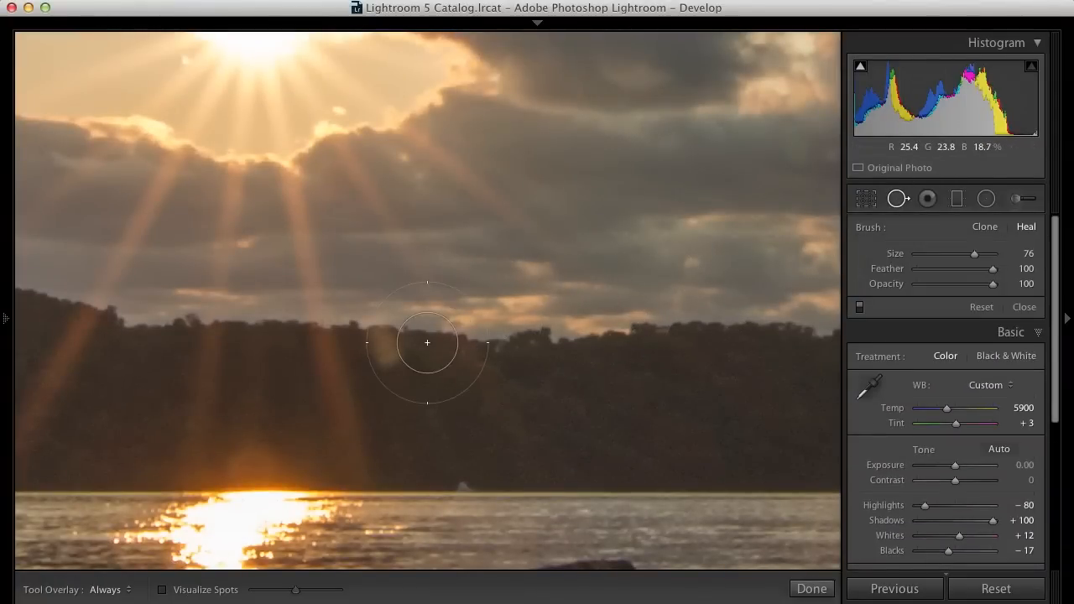
{"action": "scroll", "coordinate": [391, 349], "scroll_direction": "down", "scroll_amount": 3}
{"action": "left_click", "coordinate": [387, 346]}
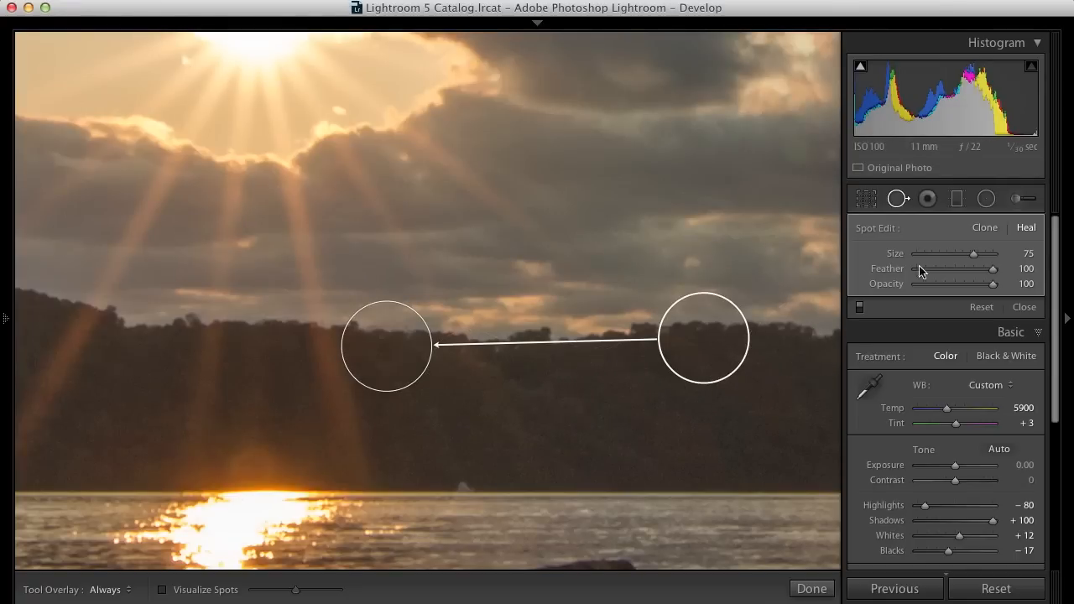
{"action": "left_click", "coordinate": [899, 202]}
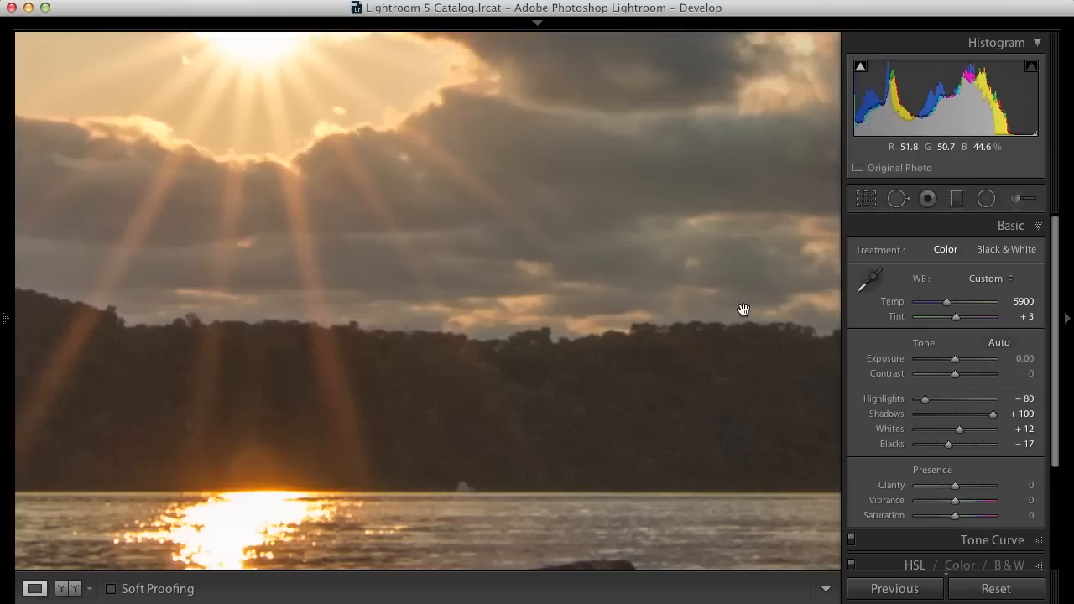
- Nudge the treeline spot's sample source slightly, then zoom back out to the full photo
{"action": "left_click", "coordinate": [898, 199]}
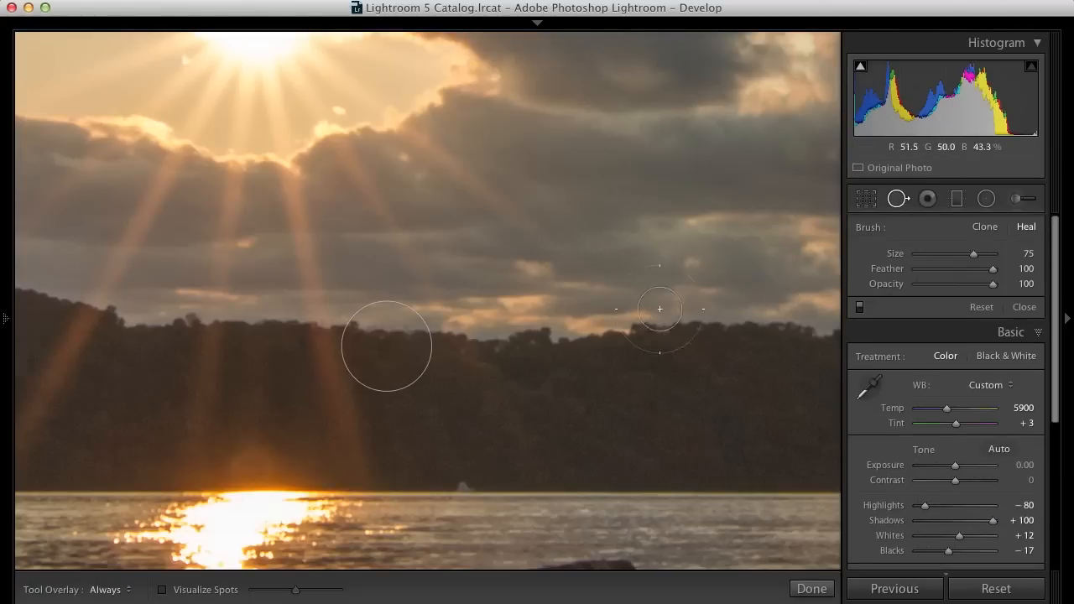
{"action": "left_click", "coordinate": [394, 345]}
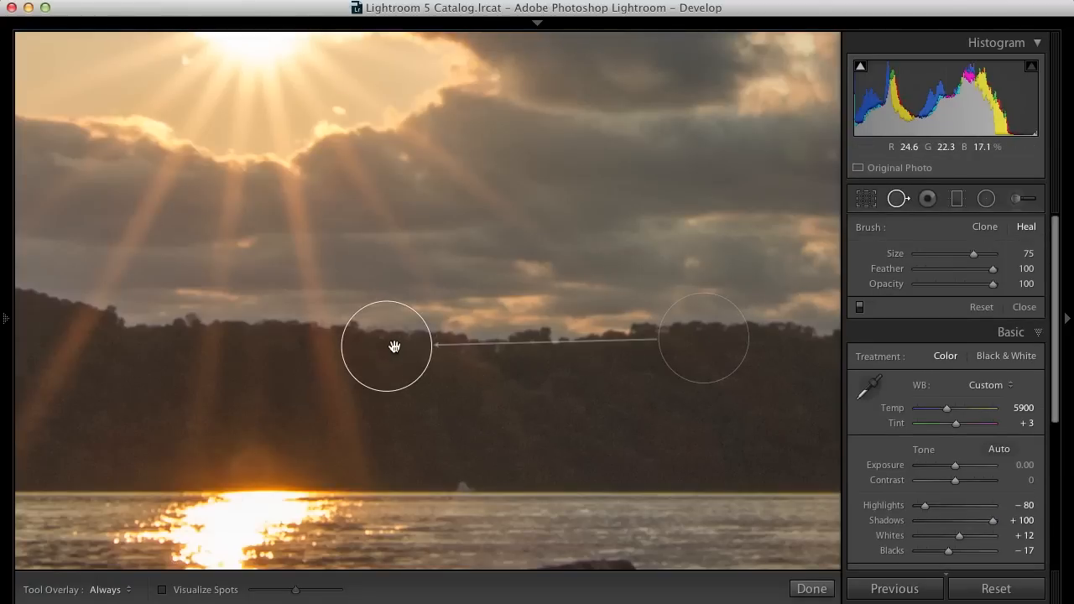
{"action": "left_click_drag", "start_coordinate": [726, 378], "coordinate": [732, 381]}
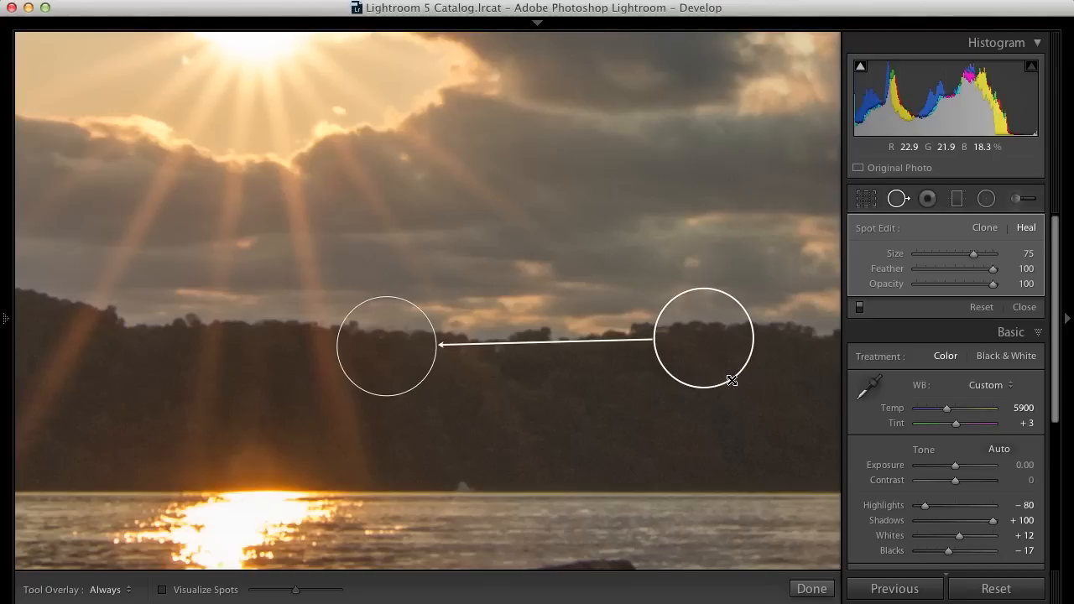
{"action": "left_click", "coordinate": [897, 199]}
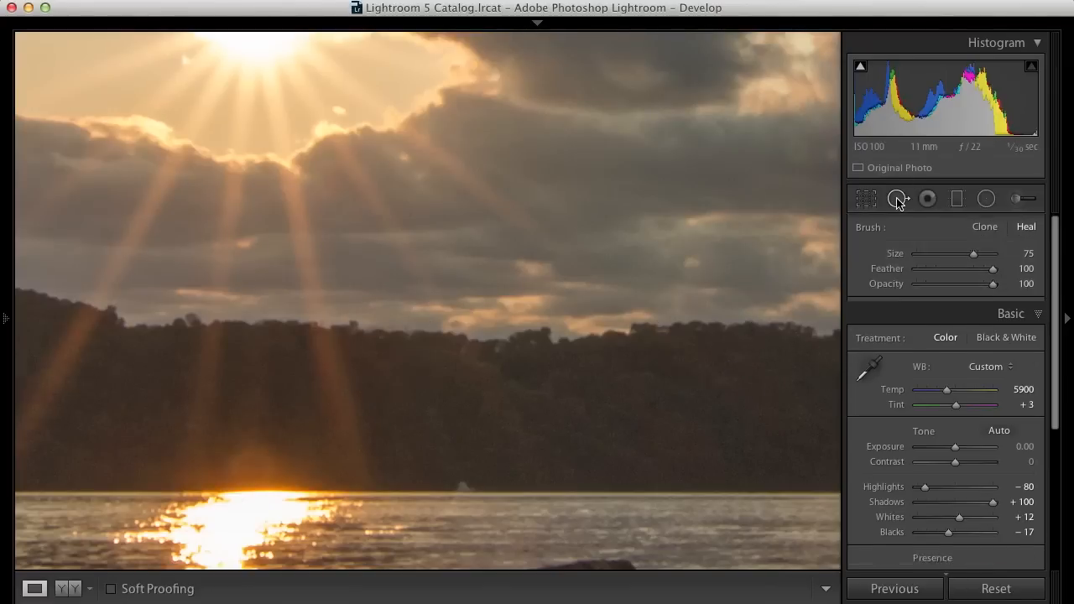
{"action": "left_click", "coordinate": [722, 394]}
{"action": "left_click", "coordinate": [722, 394]}
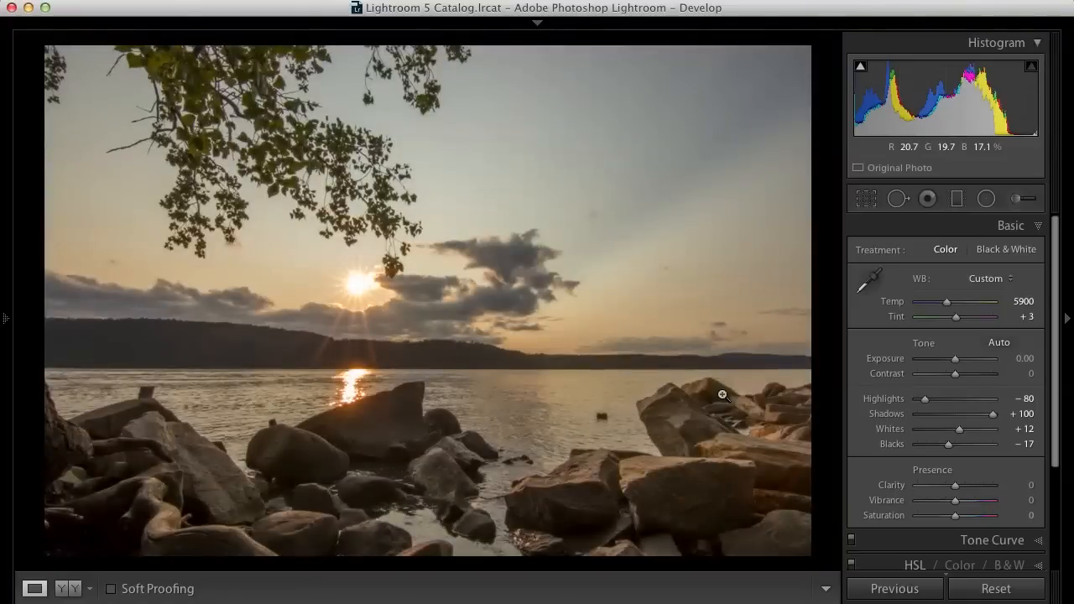
- Try healing the sun's glare at the horizon with Spot Removal, shift its source, then delete that spot
{"action": "left_click", "coordinate": [354, 378]}
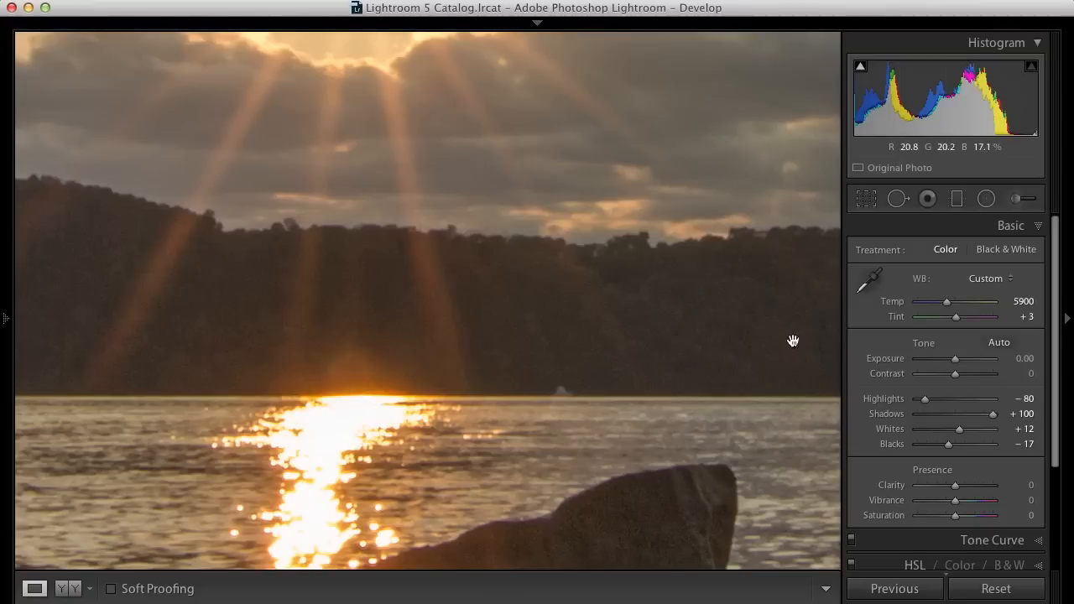
{"action": "left_click", "coordinate": [897, 199]}
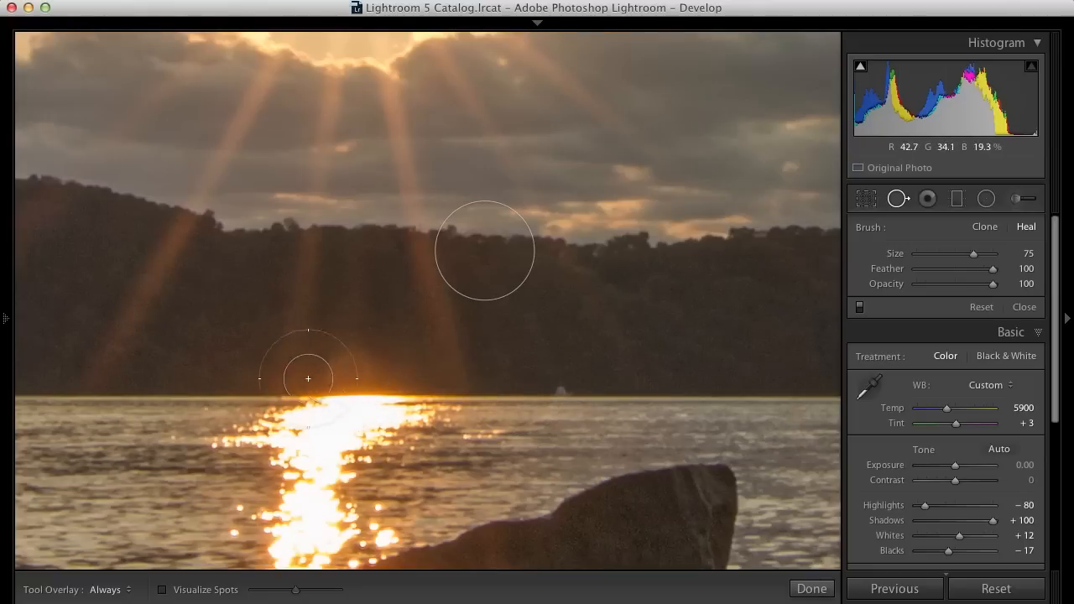
{"action": "left_click", "coordinate": [354, 373]}
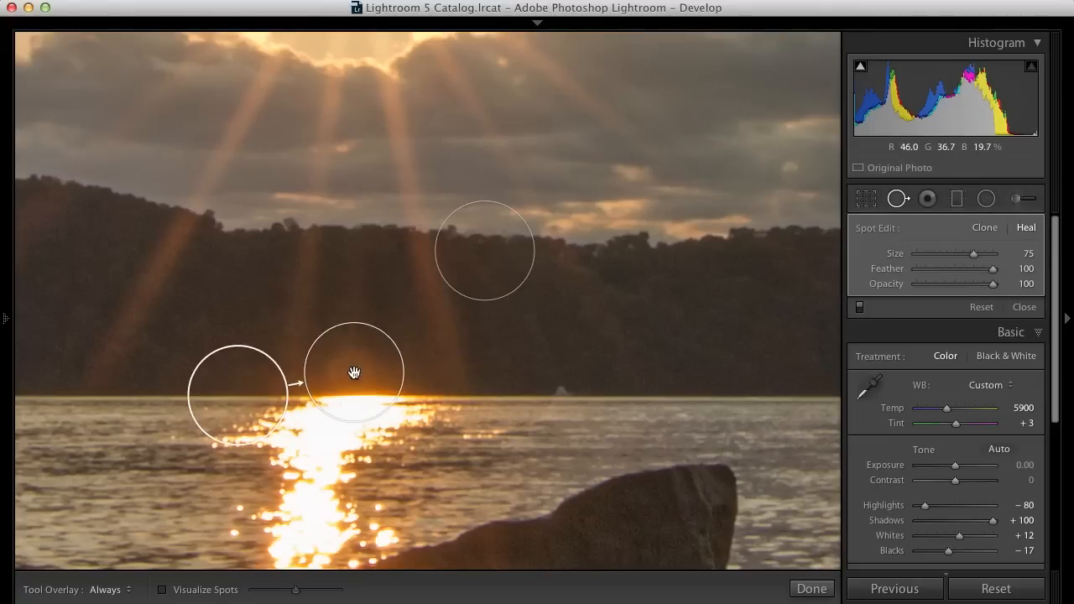
{"action": "mouse_move", "coordinate": [243, 383]}
{"action": "left_mouse_down"}
{"action": "mouse_move", "coordinate": [227, 351]}
{"action": "mouse_move", "coordinate": [100, 351]}
{"action": "mouse_move", "coordinate": [211, 356]}
{"action": "left_mouse_up"}
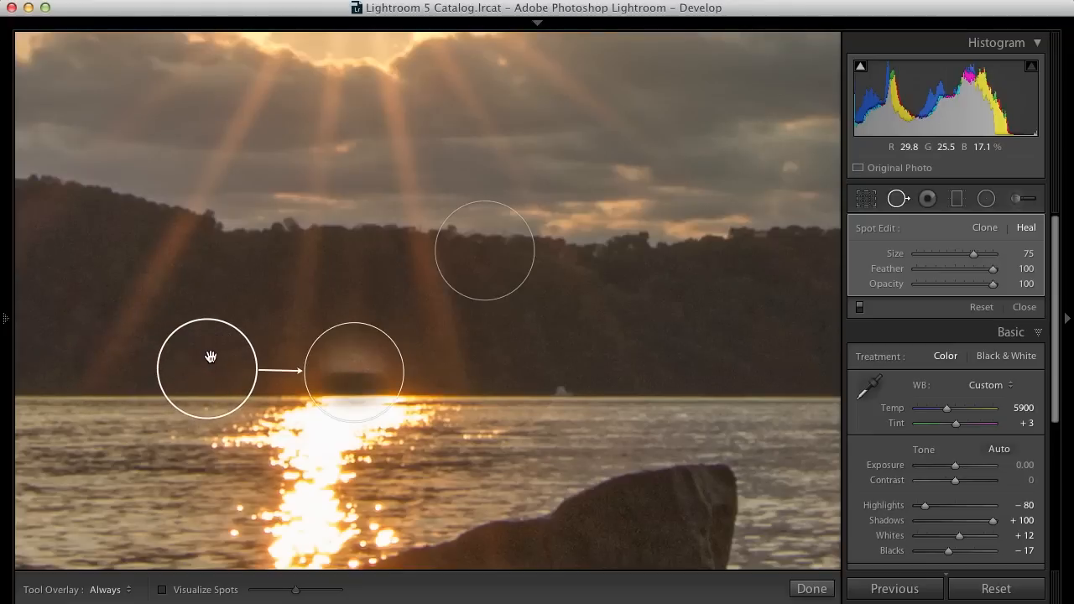
{"action": "right_click", "coordinate": [356, 376]}
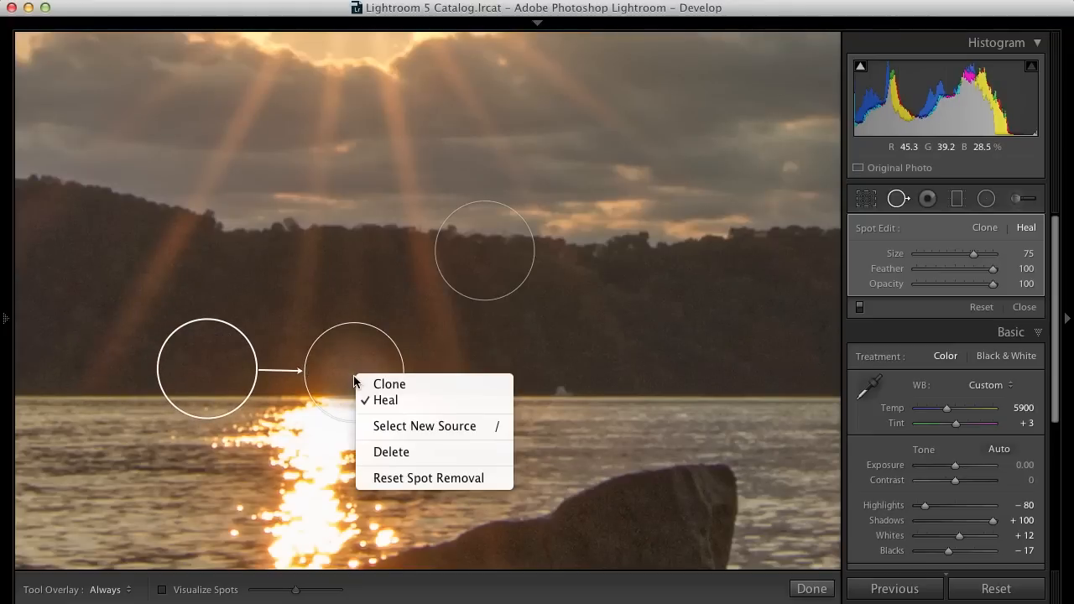
{"action": "left_click", "coordinate": [404, 453]}
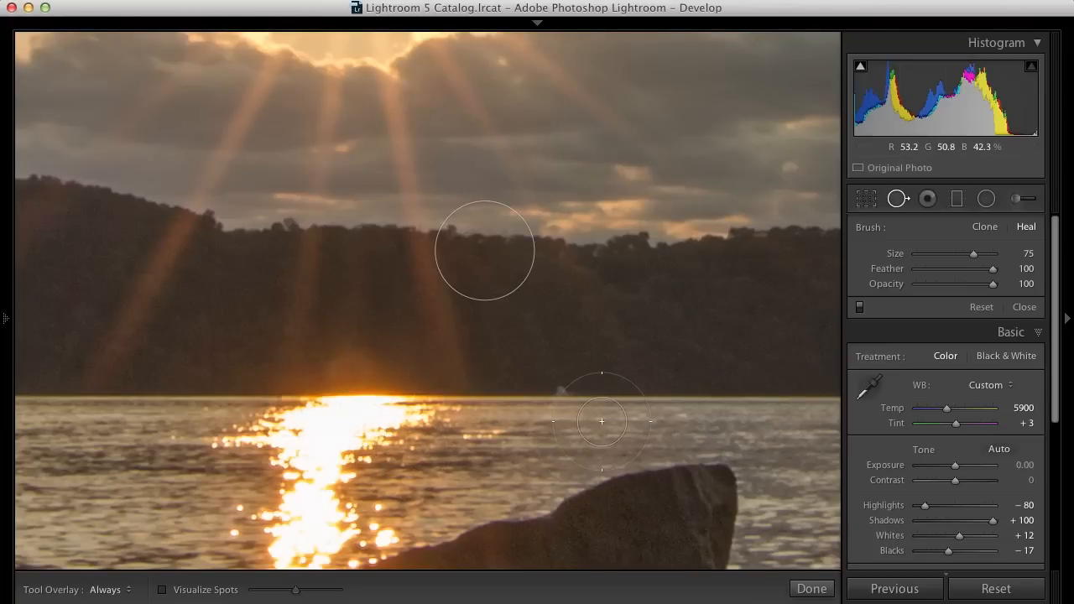
{"action": "left_click", "coordinate": [897, 201]}
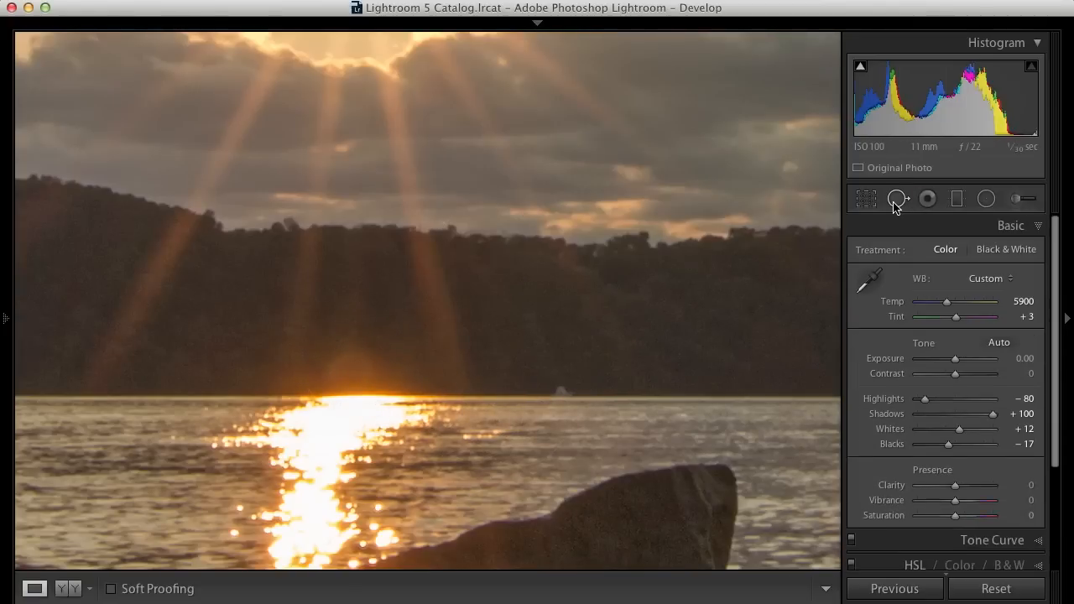
- Inspect the dust spot in the sky close up, then heal it at full view with Spot Removal, brush size 78
{"action": "left_click", "coordinate": [739, 311]}
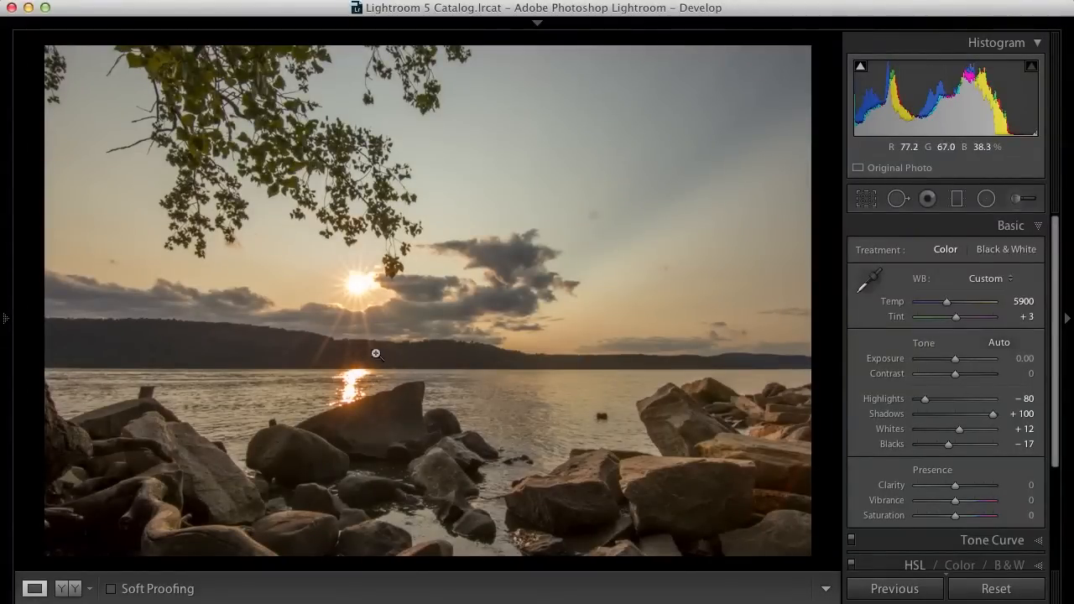
{"action": "left_click", "coordinate": [593, 217]}
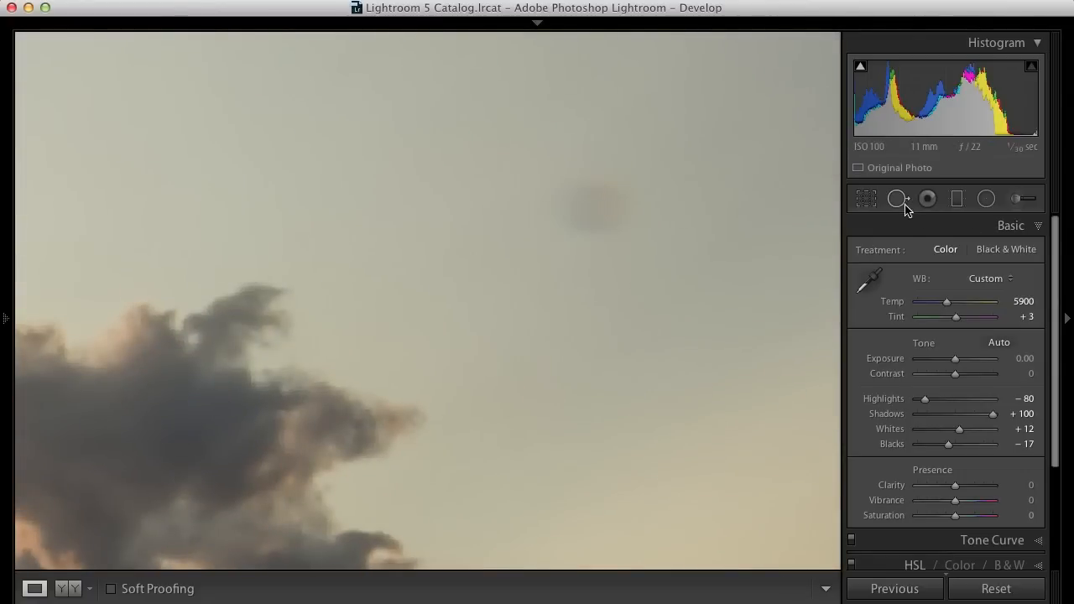
{"action": "left_click", "coordinate": [897, 200]}
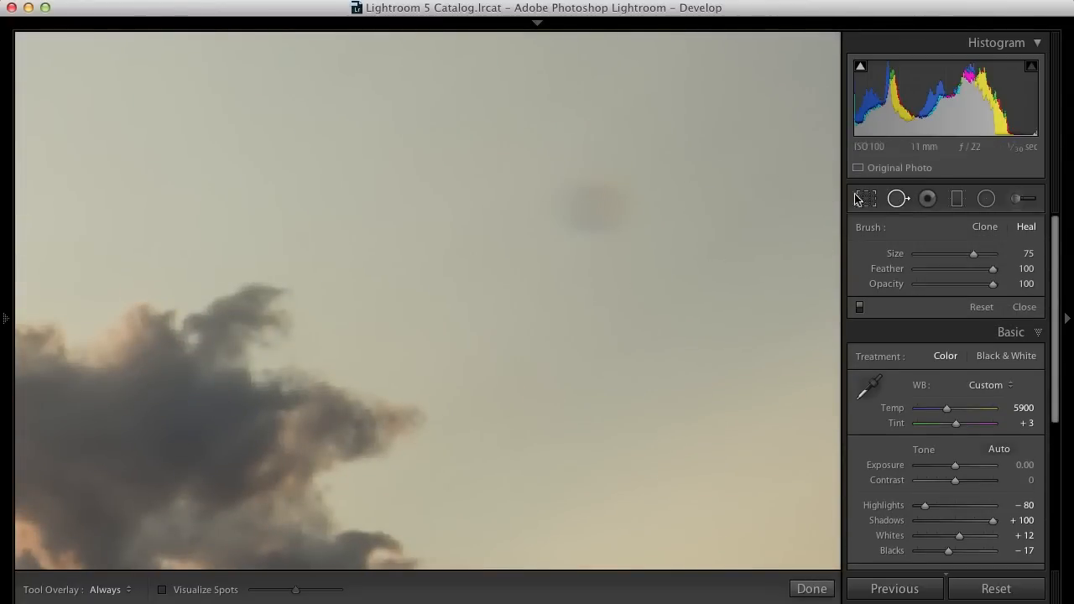
{"action": "left_click", "coordinate": [898, 199]}
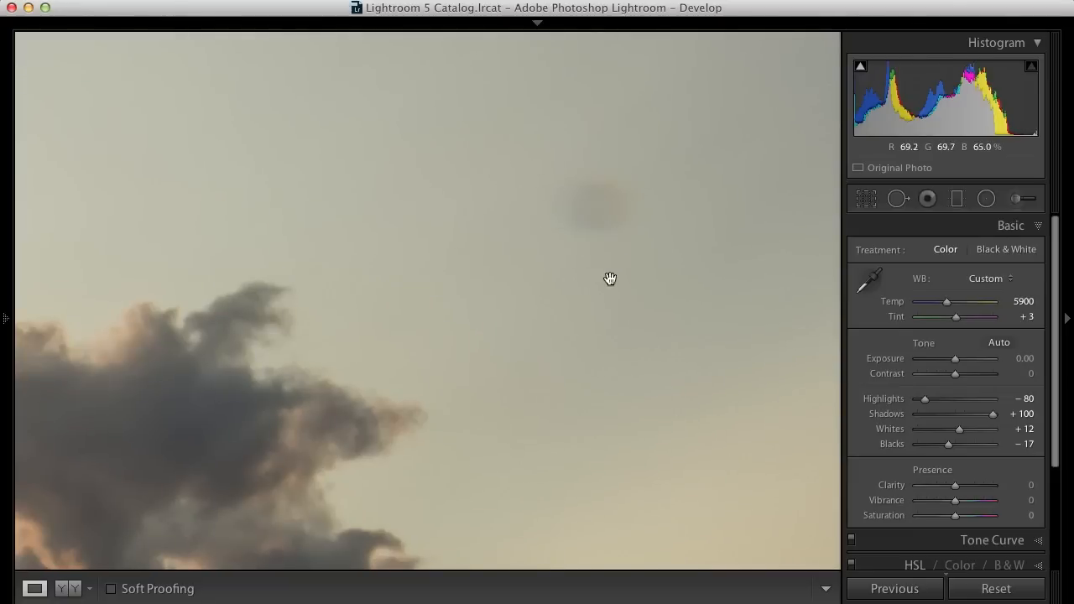
{"action": "left_click", "coordinate": [602, 228]}
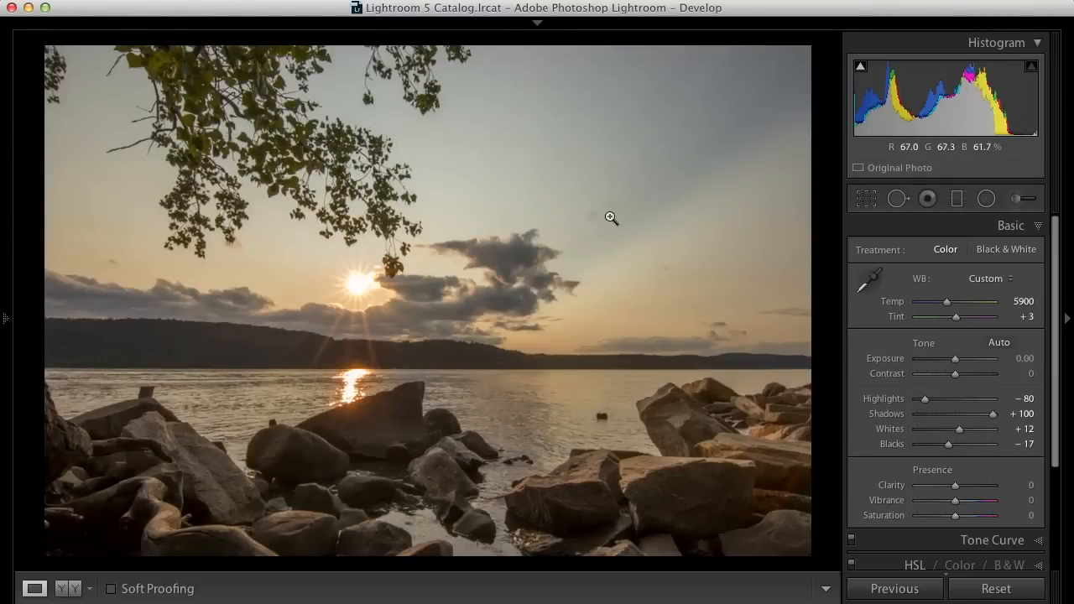
{"action": "left_click", "coordinate": [898, 199]}
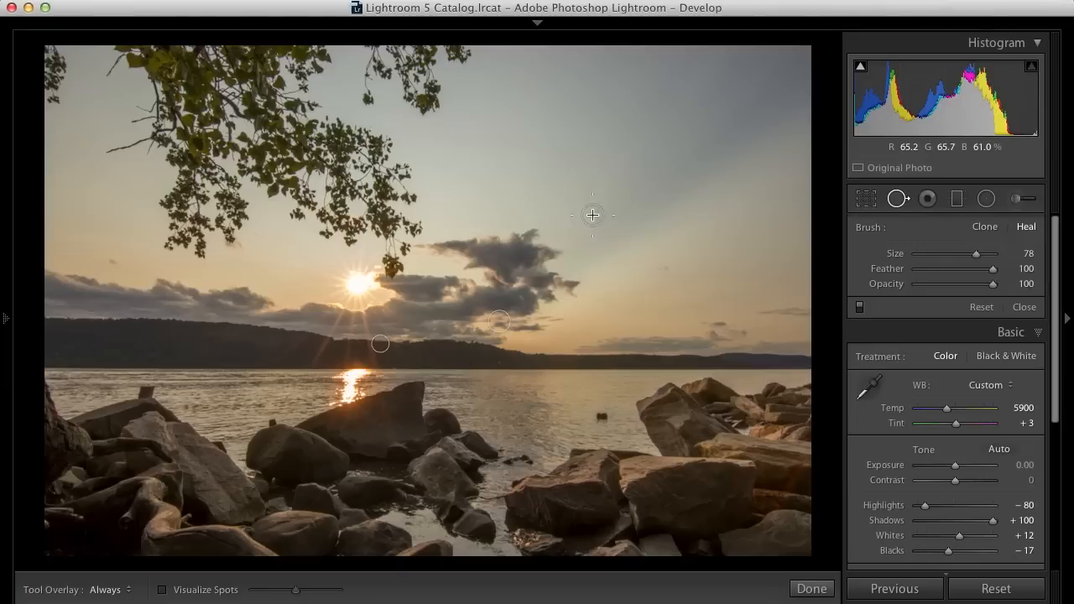
{"action": "left_click", "coordinate": [592, 215]}
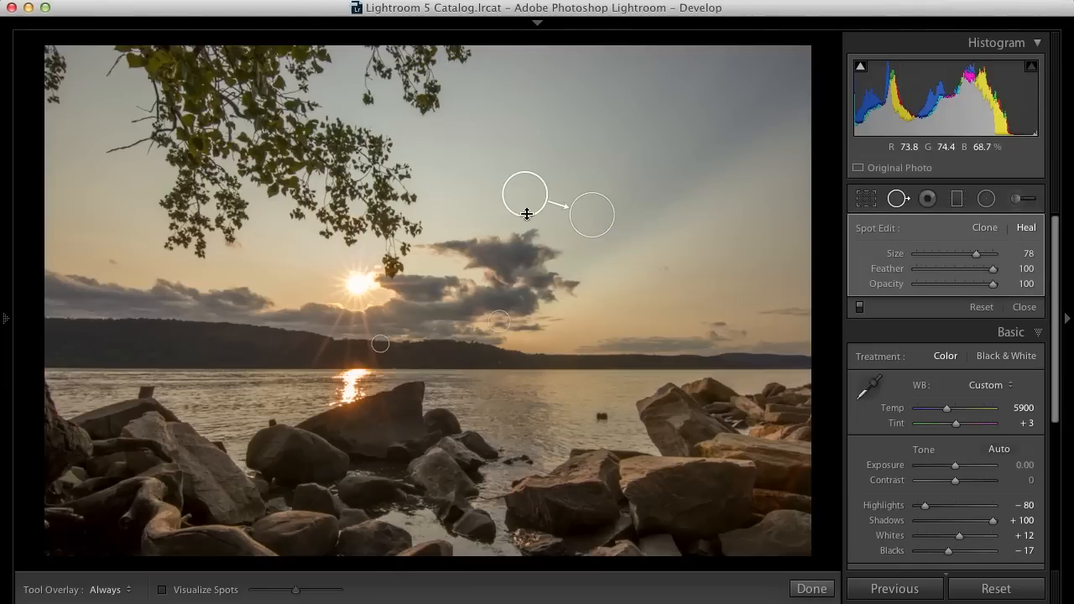
- Move the sky spot's sample source, then have a new source selected automatically and close the tool
{"action": "mouse_move", "coordinate": [523, 198]}
{"action": "left_mouse_down"}
{"action": "mouse_move", "coordinate": [585, 158]}
{"action": "mouse_move", "coordinate": [656, 156]}
{"action": "left_mouse_up"}
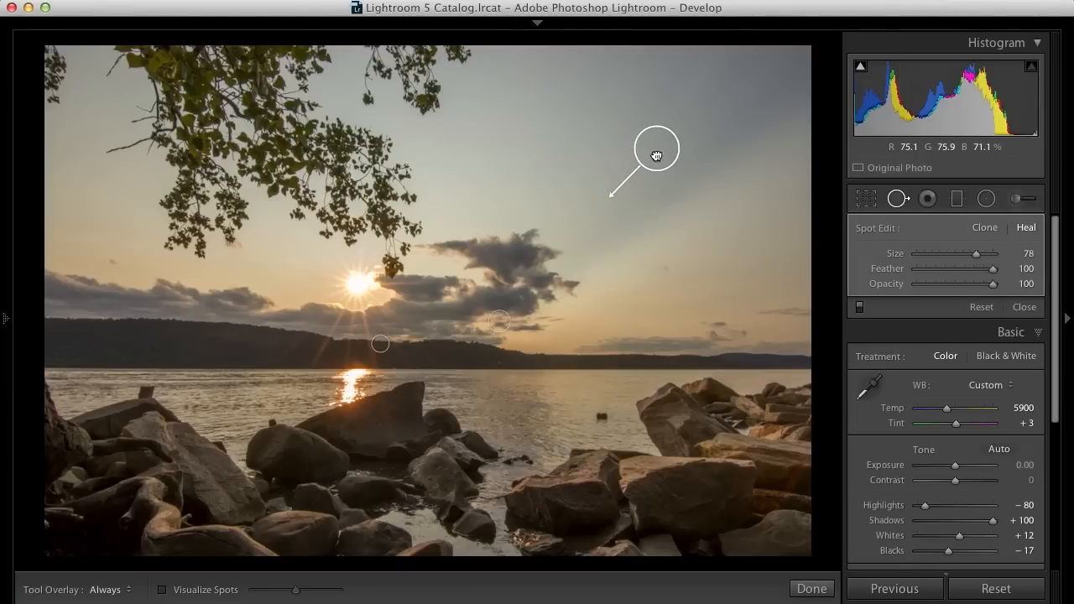
{"action": "right_click", "coordinate": [595, 223]}
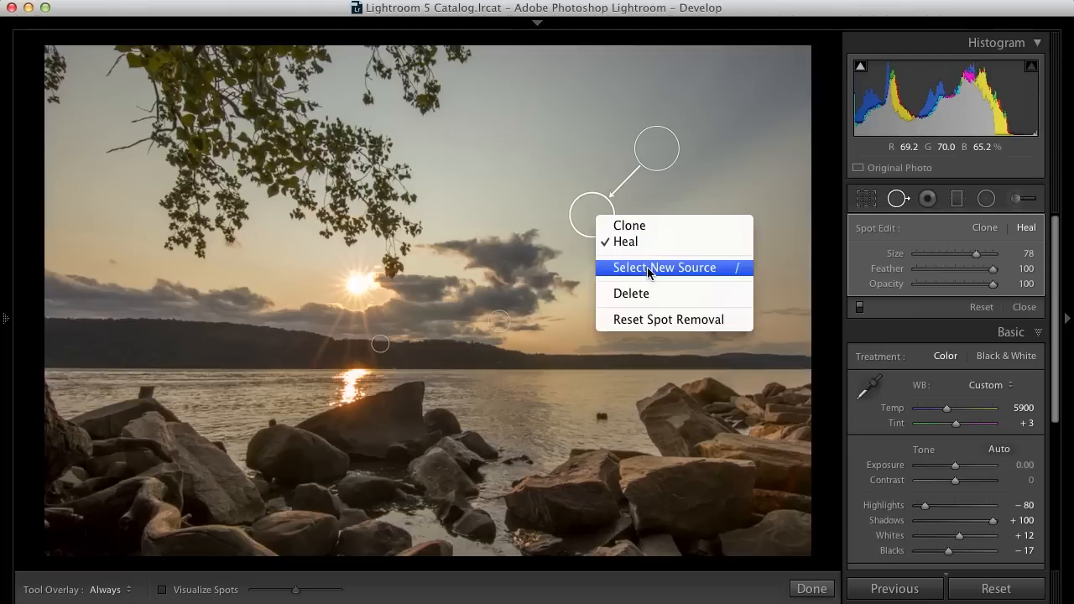
{"action": "left_click", "coordinate": [699, 270]}
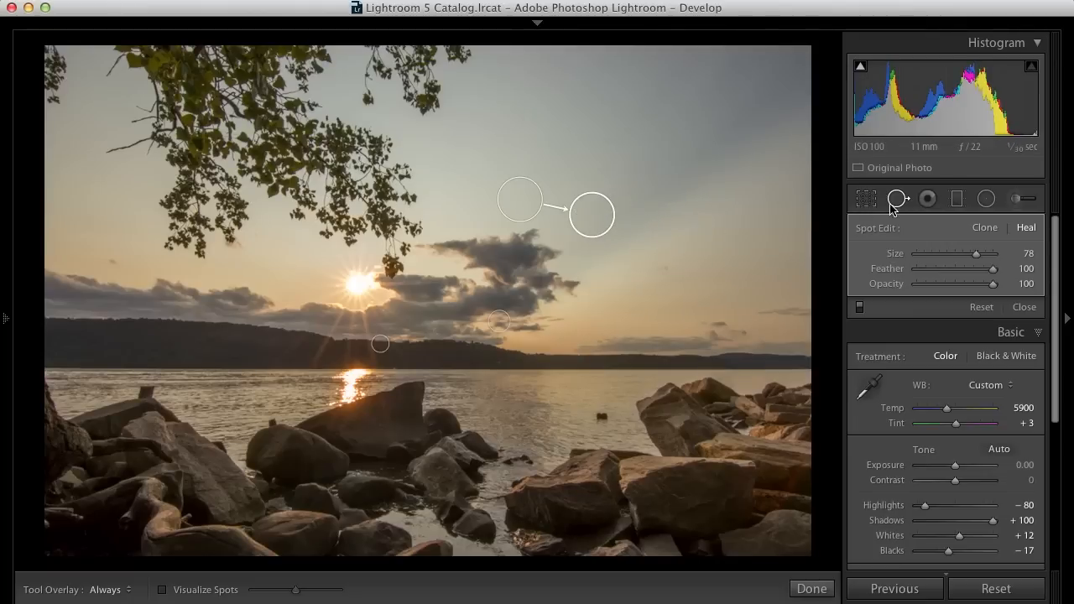
{"action": "left_click", "coordinate": [896, 199]}
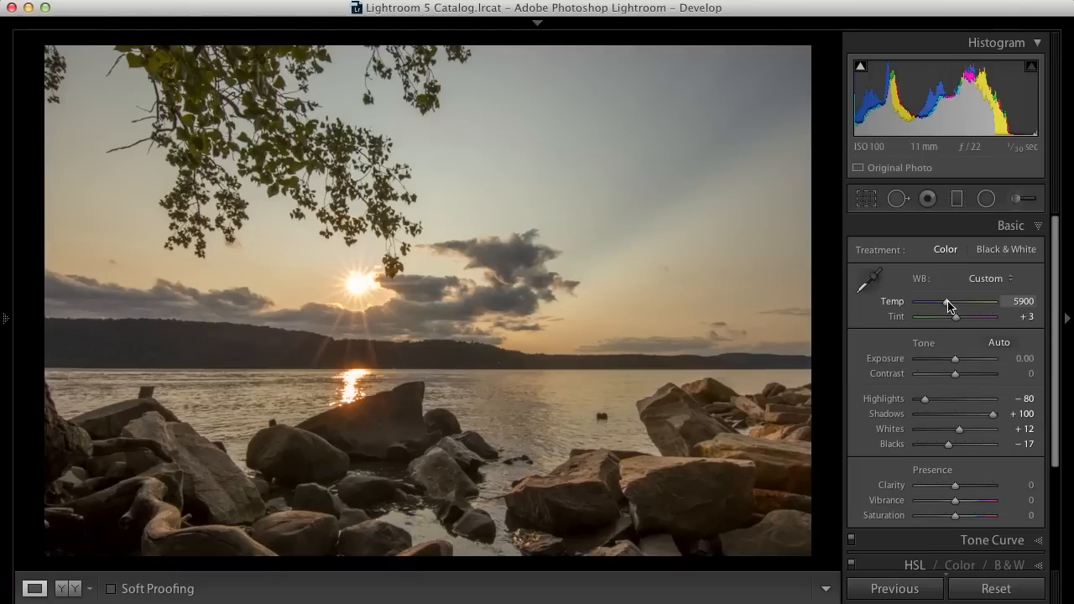
- Raise the white balance temperature to 6050
{"action": "key", "text": "Up"}
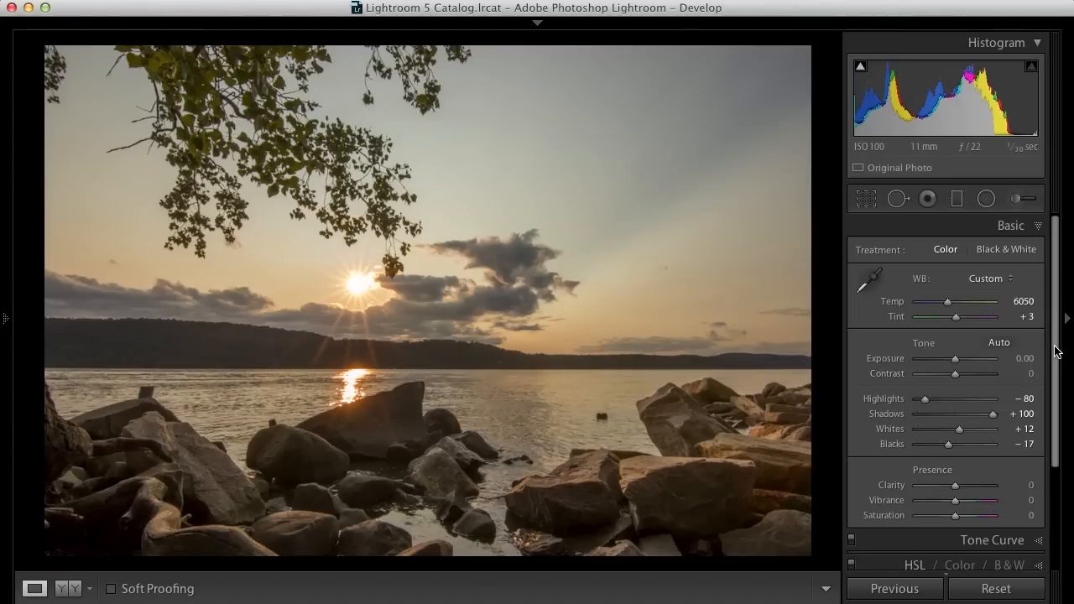
- In Camera Calibration, try the Camera Standard profile and settle on Camera Landscape
{"action": "left_click_drag", "start_coordinate": [1055, 351], "coordinate": [1052, 474]}
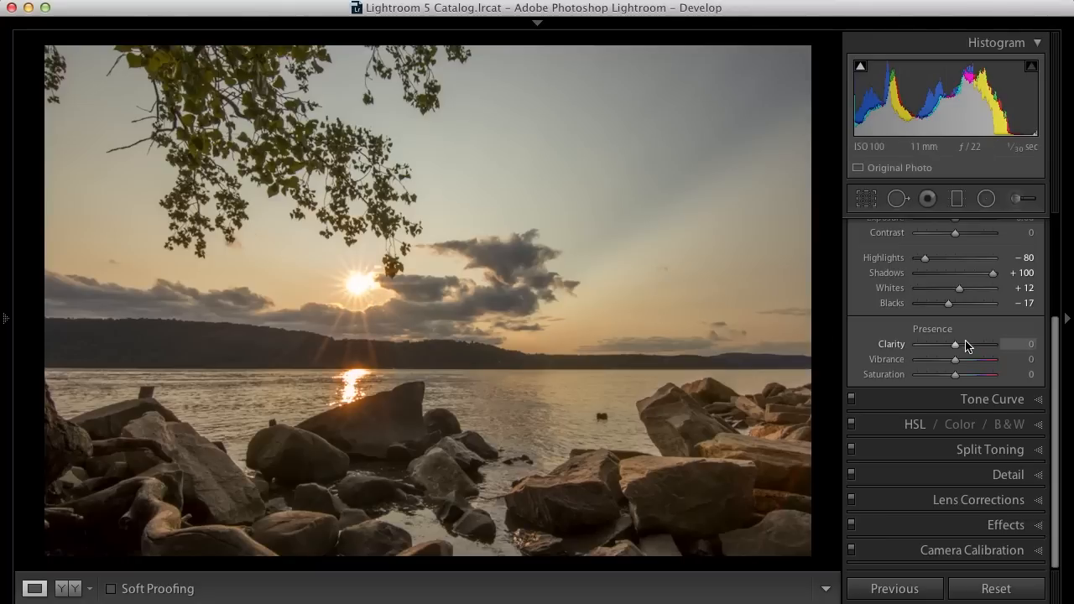
{"action": "left_click", "coordinate": [1000, 550]}
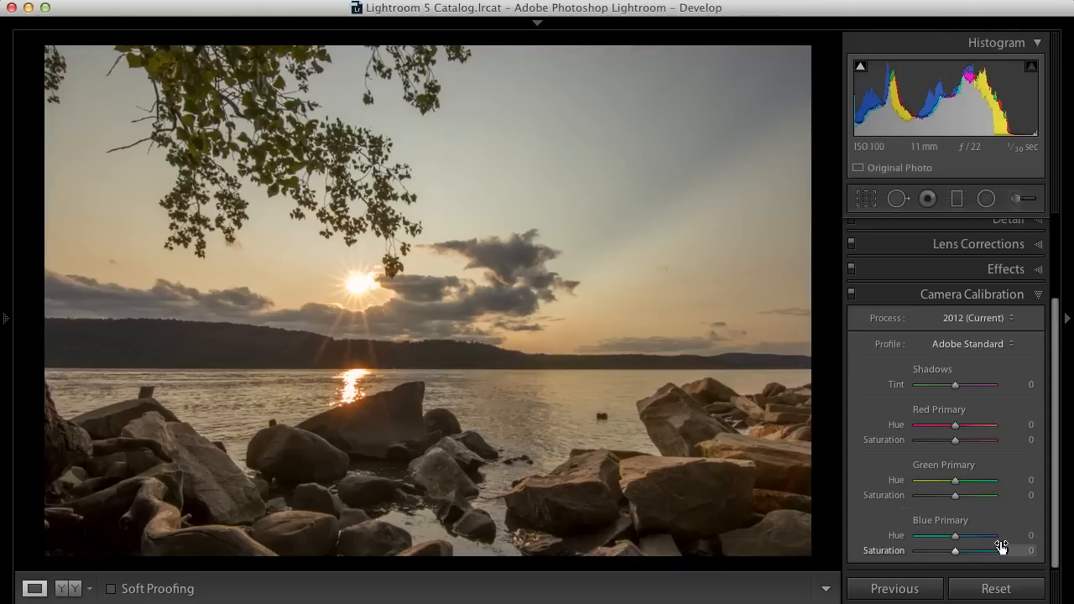
{"action": "left_click", "coordinate": [963, 344]}
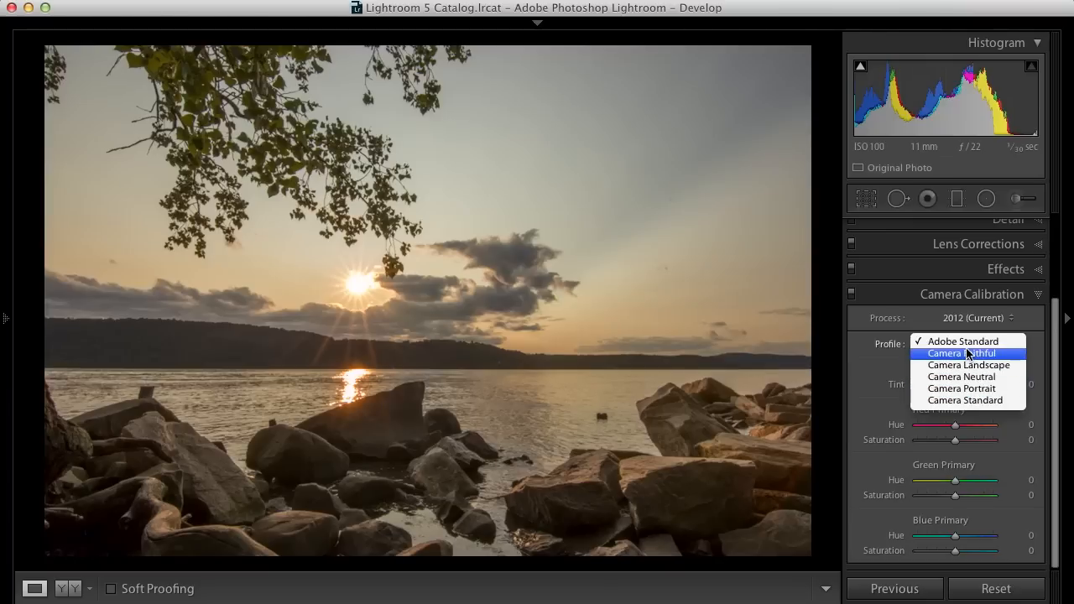
{"action": "left_click", "coordinate": [971, 402]}
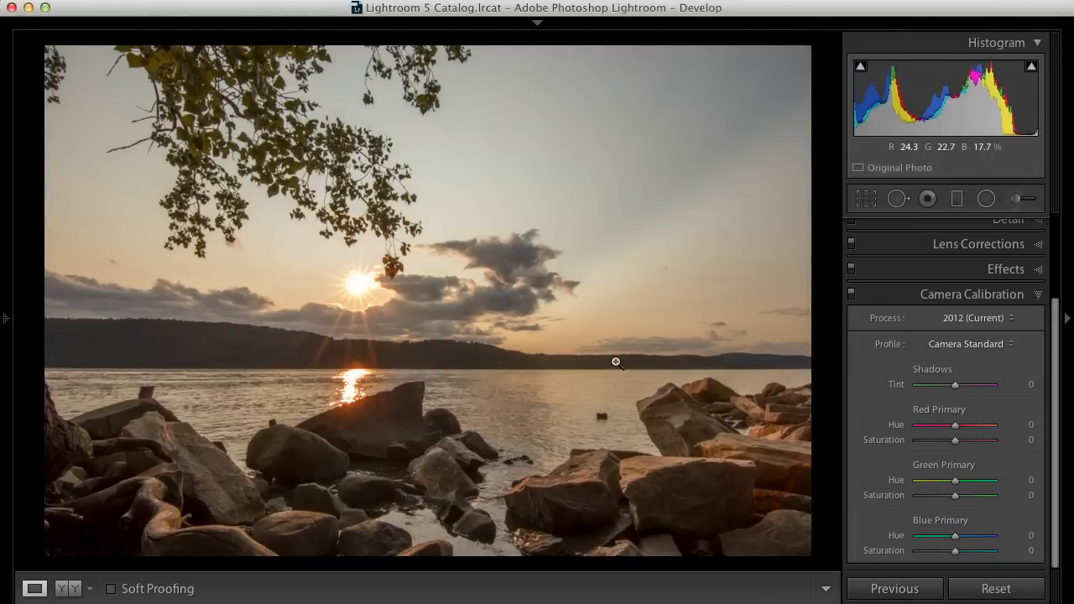
{"action": "left_click", "coordinate": [940, 345]}
{"action": "left_click", "coordinate": [947, 307]}
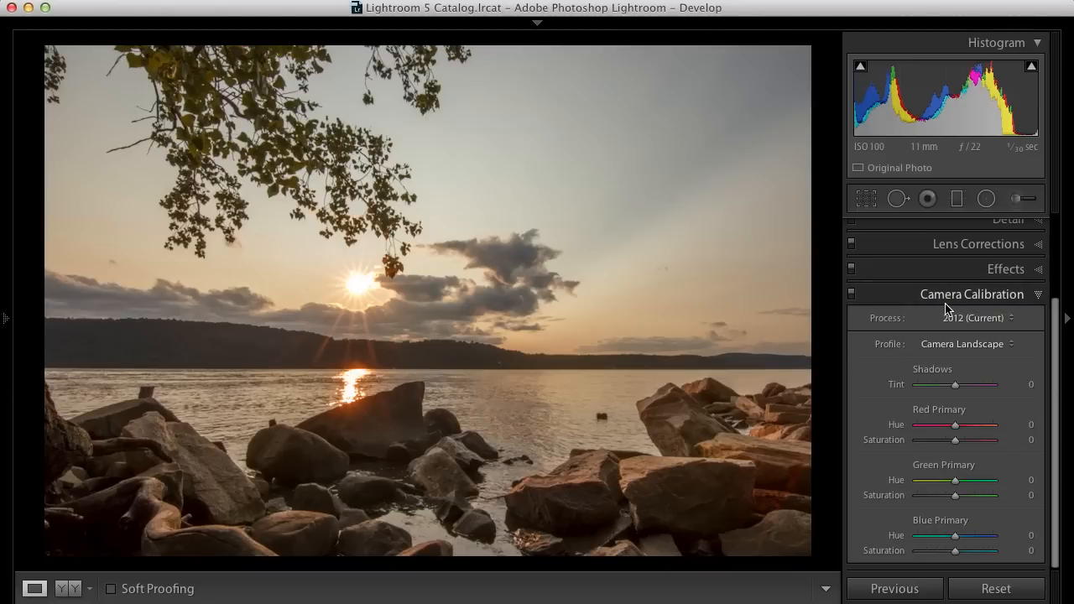
- Lower the red primary saturation to -11, then collapse Camera Calibration and reopen the Basic panel
{"action": "left_click_drag", "start_coordinate": [955, 439], "coordinate": [953, 444]}
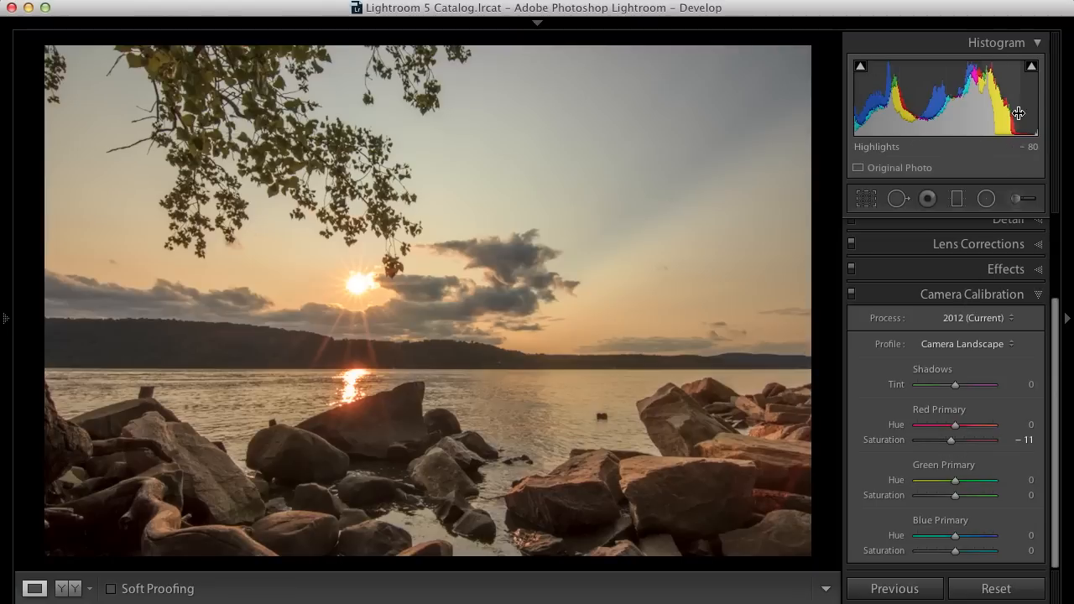
{"action": "mouse_move", "coordinate": [1035, 72]}
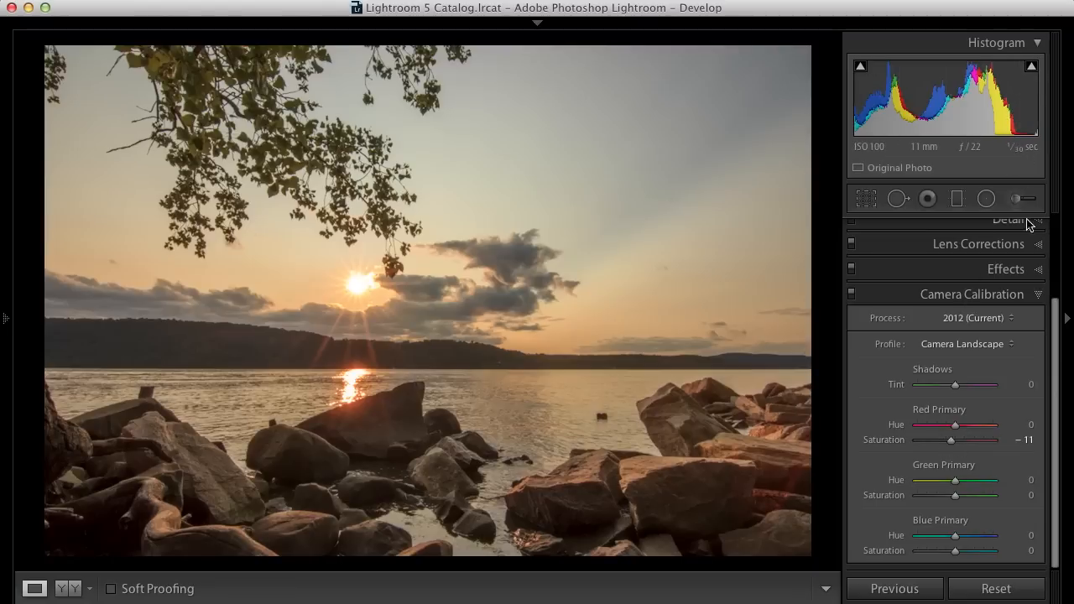
{"action": "left_click", "coordinate": [1038, 294]}
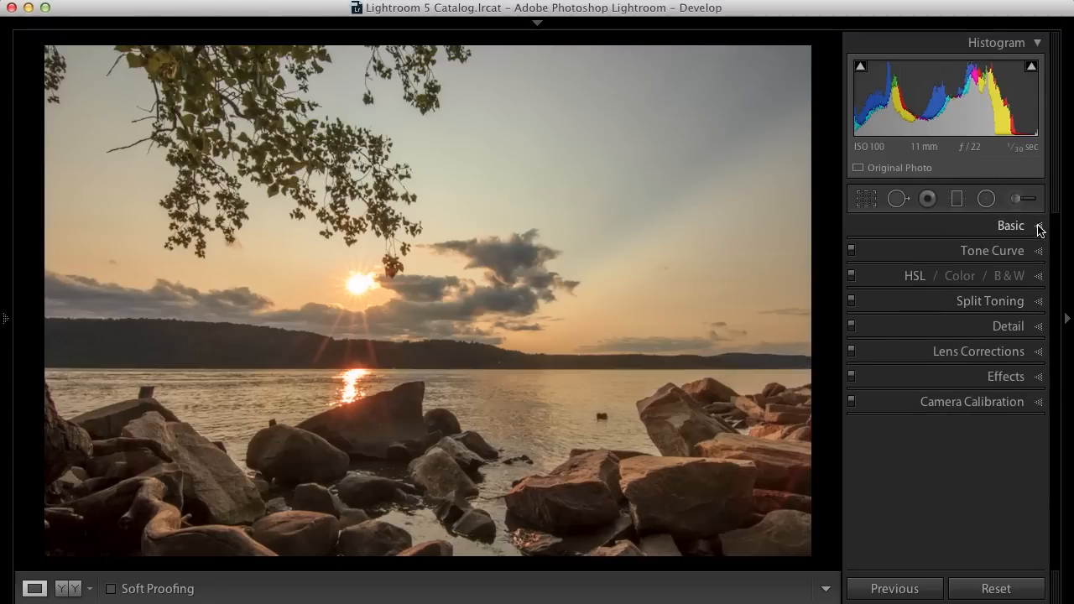
{"action": "left_click", "coordinate": [1038, 226]}
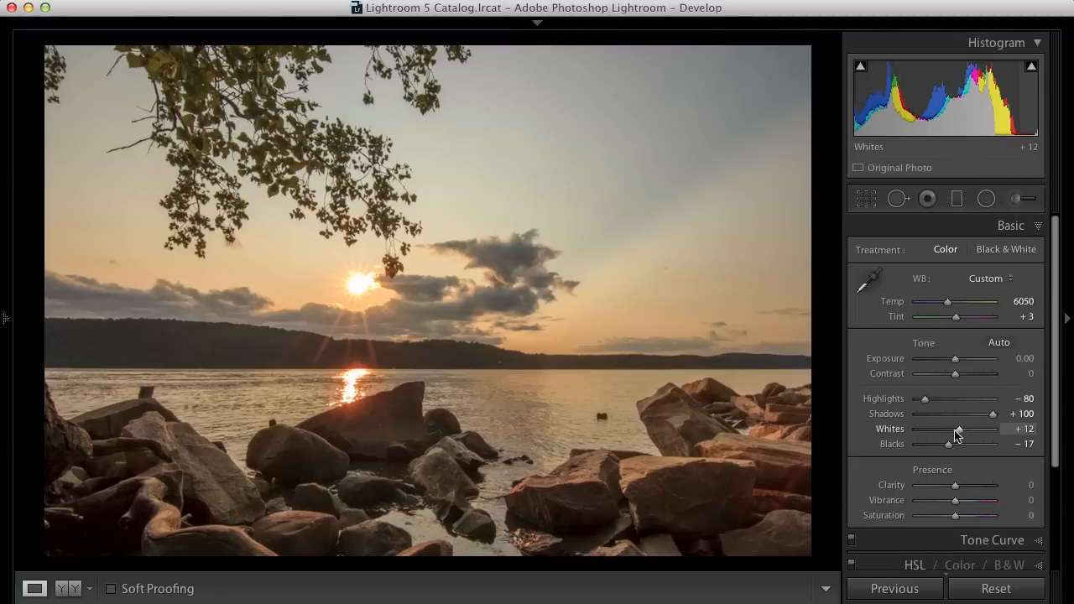
- Lower Whites to +5 and raise Clarity to +12
{"action": "left_click_drag", "start_coordinate": [959, 429], "coordinate": [956, 429]}
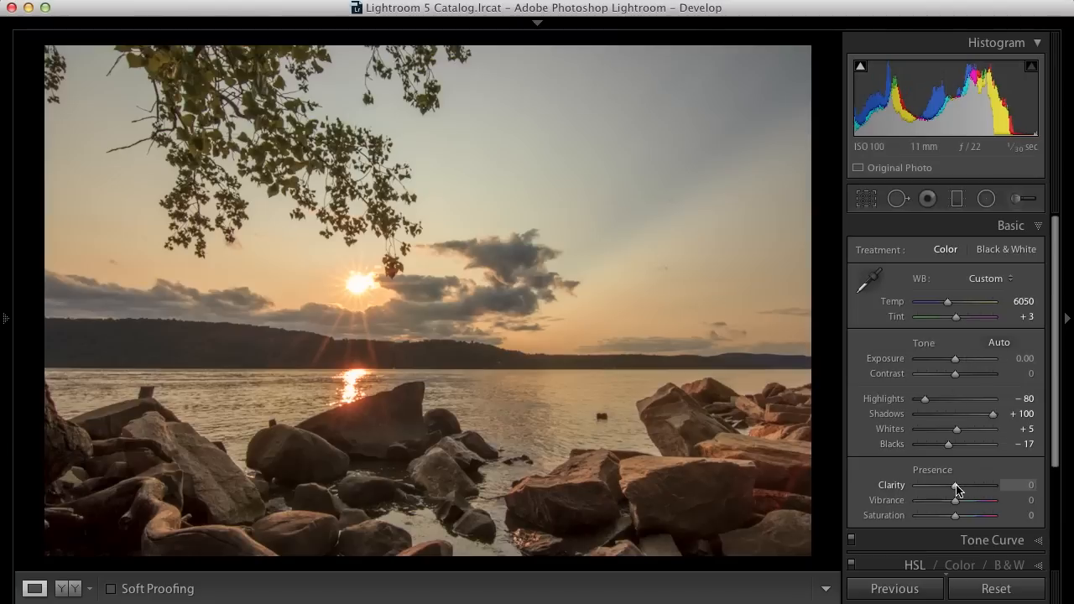
{"action": "mouse_move", "coordinate": [956, 486]}
{"action": "left_mouse_down"}
{"action": "mouse_move", "coordinate": [1043, 485]}
{"action": "mouse_move", "coordinate": [948, 486]}
{"action": "mouse_move", "coordinate": [960, 486]}
{"action": "left_mouse_up"}
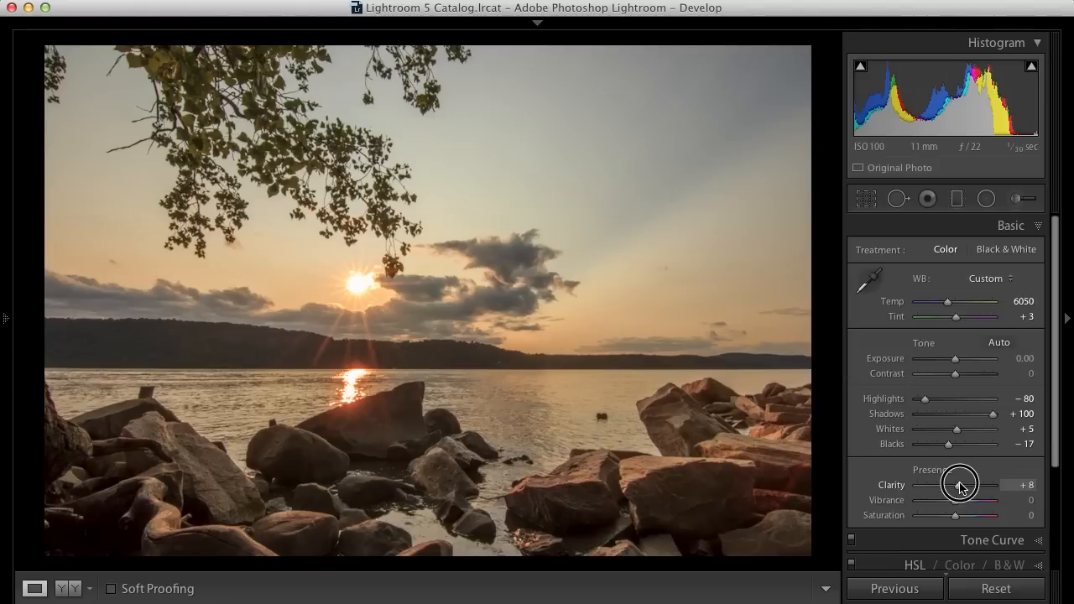
{"action": "left_click_drag", "start_coordinate": [961, 487], "coordinate": [962, 487]}
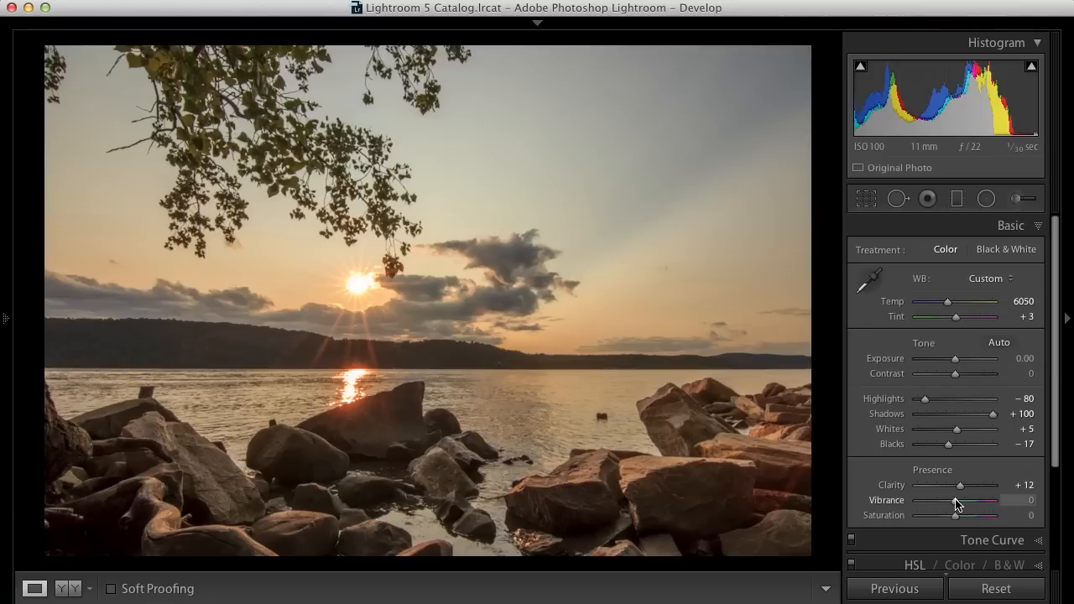
- Raise Vibrance to +10 and Contrast to +10
{"action": "left_click_drag", "start_coordinate": [955, 503], "coordinate": [959, 504]}
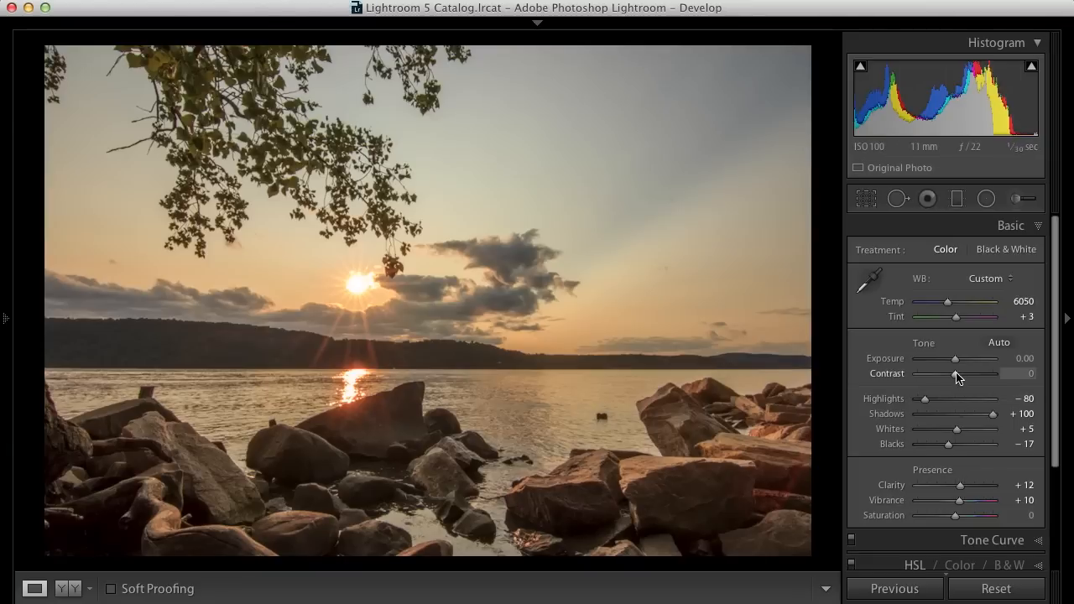
{"action": "left_click_drag", "start_coordinate": [956, 375], "coordinate": [959, 375]}
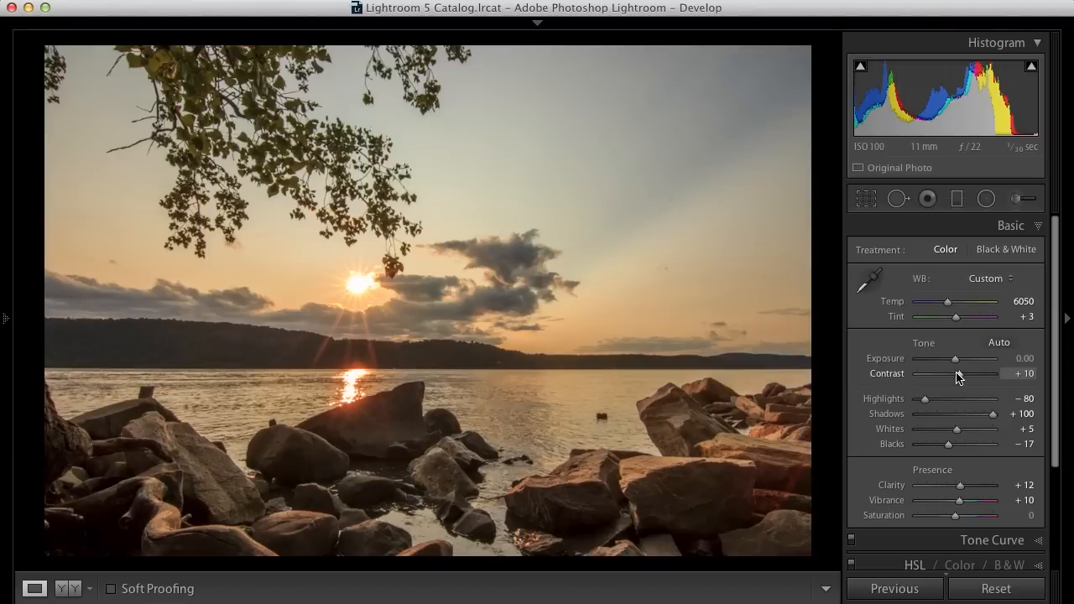
{"action": "left_click_drag", "start_coordinate": [959, 376], "coordinate": [957, 375]}
{"action": "key", "text": "Down"}
{"action": "key", "text": "Up"}
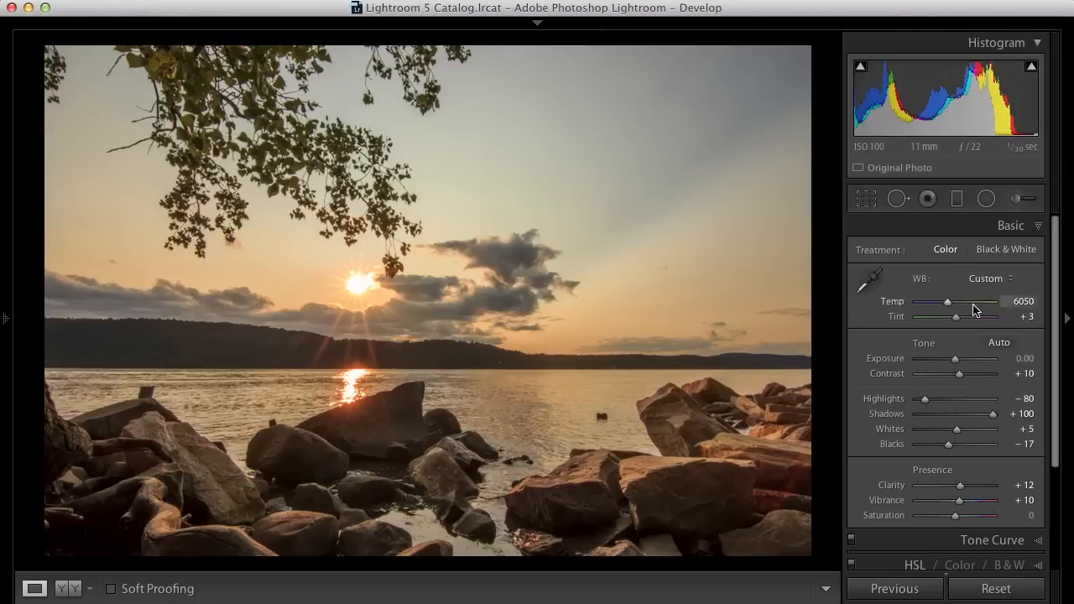
{"action": "left_click", "coordinate": [958, 430], "text": "alt"}
- Lower the white balance Temp to 5800
{"action": "left_click_drag", "start_coordinate": [948, 305], "coordinate": [947, 306]}
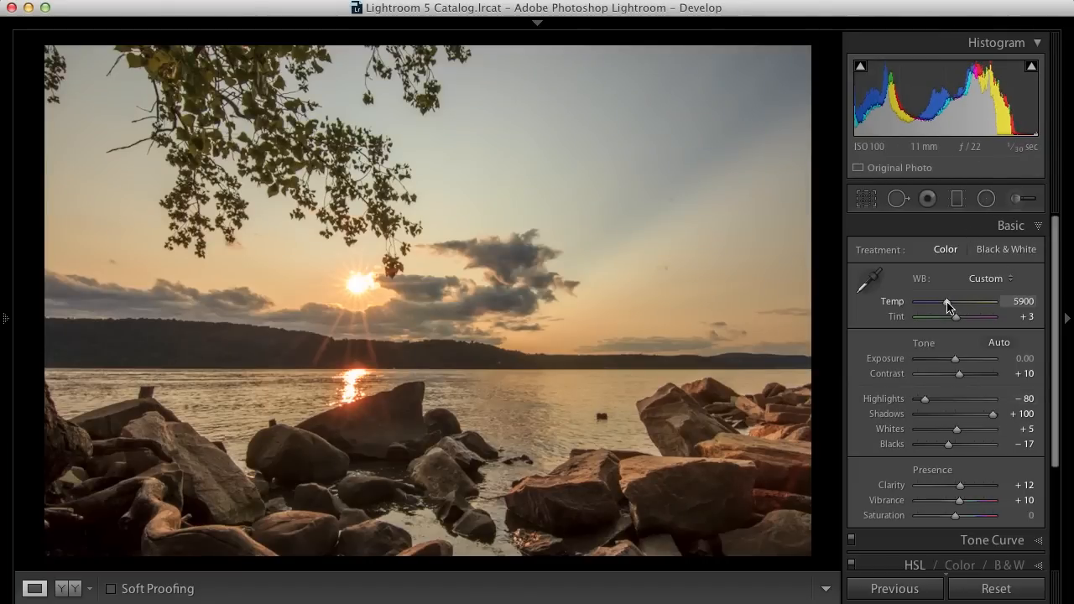
{"action": "key", "text": "Down"}
{"action": "key", "text": "Down"}
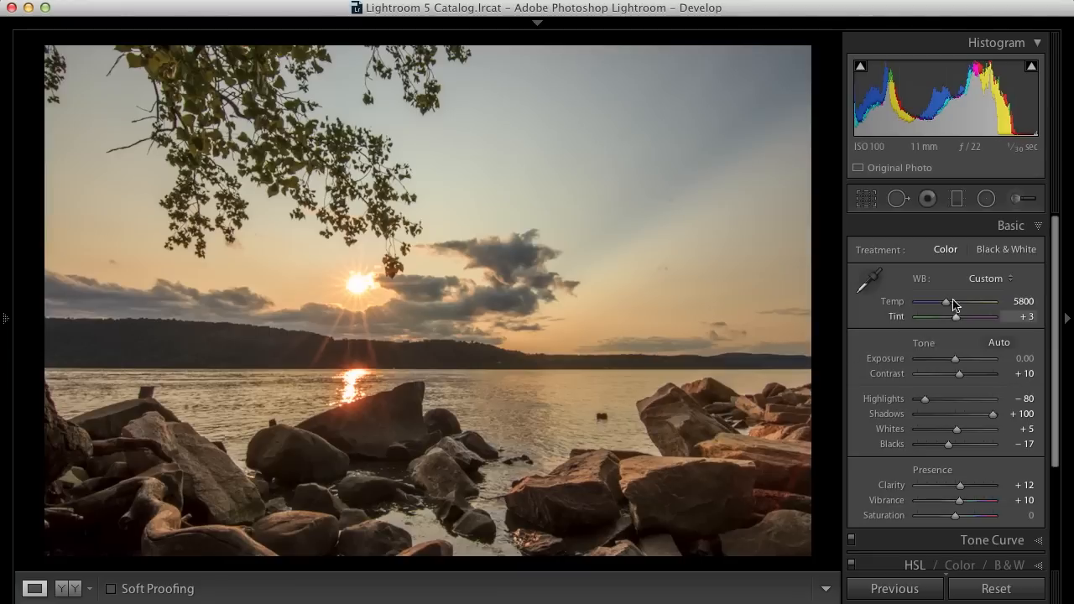
- Open the Tone Curve and add two points to the RGB curve, lifting the upper midtones and slightly lowering the shadows
{"action": "left_click", "coordinate": [1039, 227]}
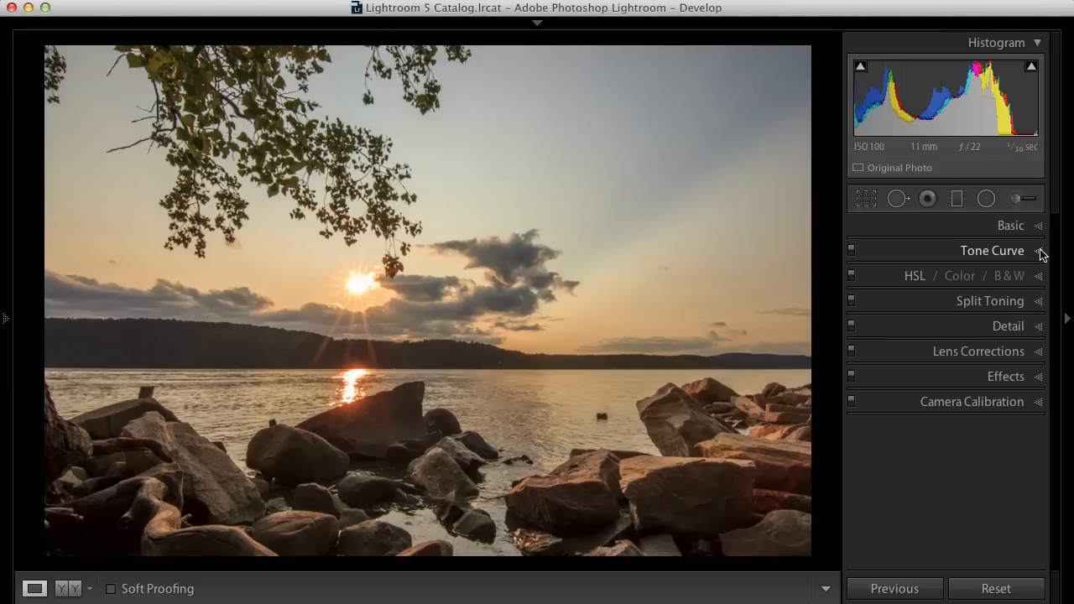
{"action": "left_click", "coordinate": [1040, 251]}
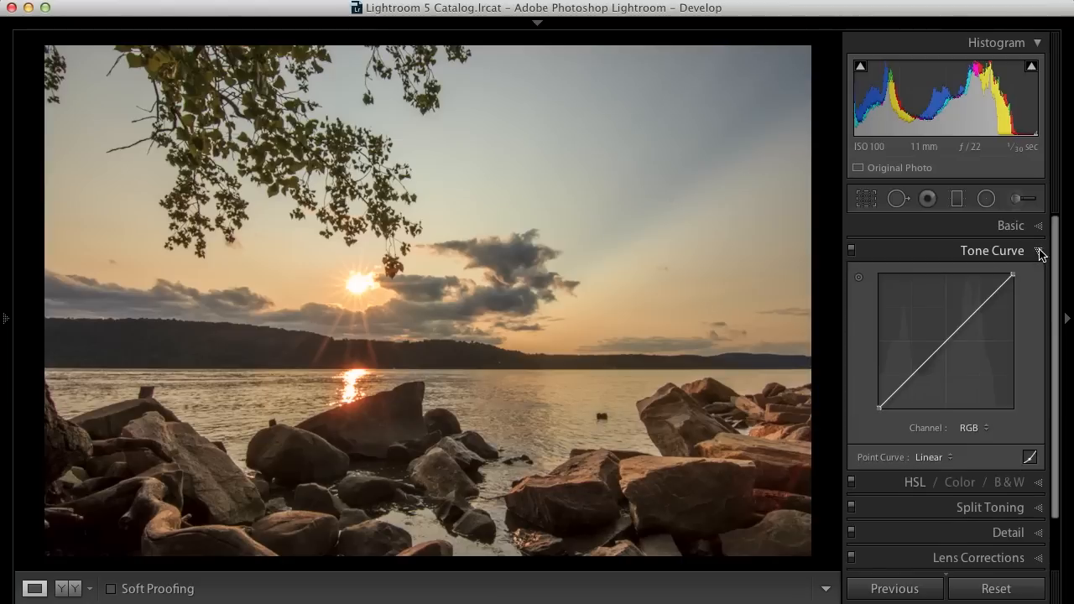
{"action": "left_click", "coordinate": [975, 312]}
{"action": "left_click_drag", "start_coordinate": [974, 311], "coordinate": [971, 309]}
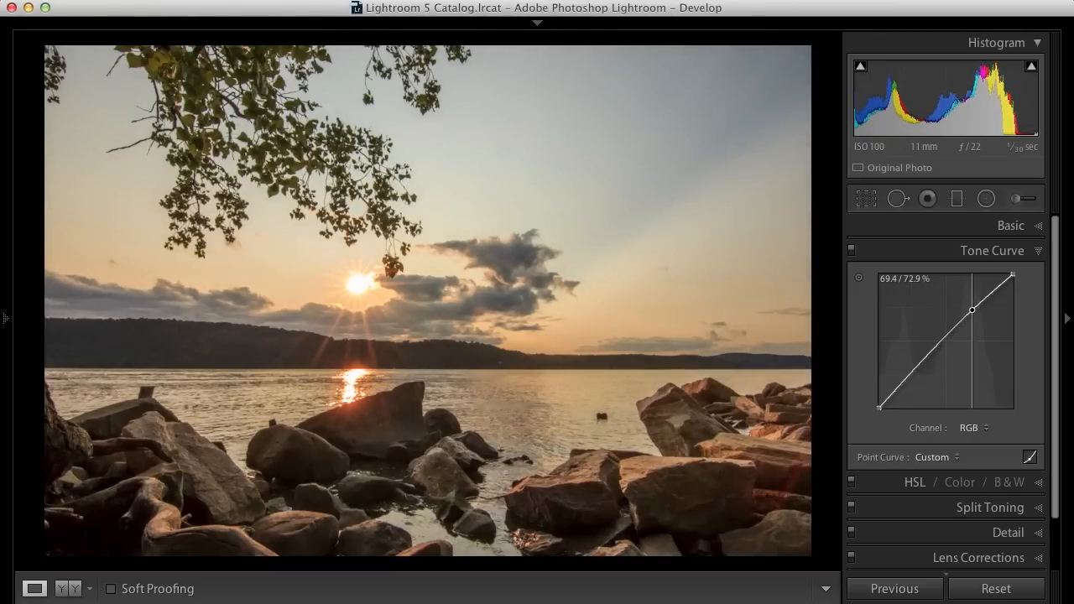
{"action": "left_click", "coordinate": [907, 379]}
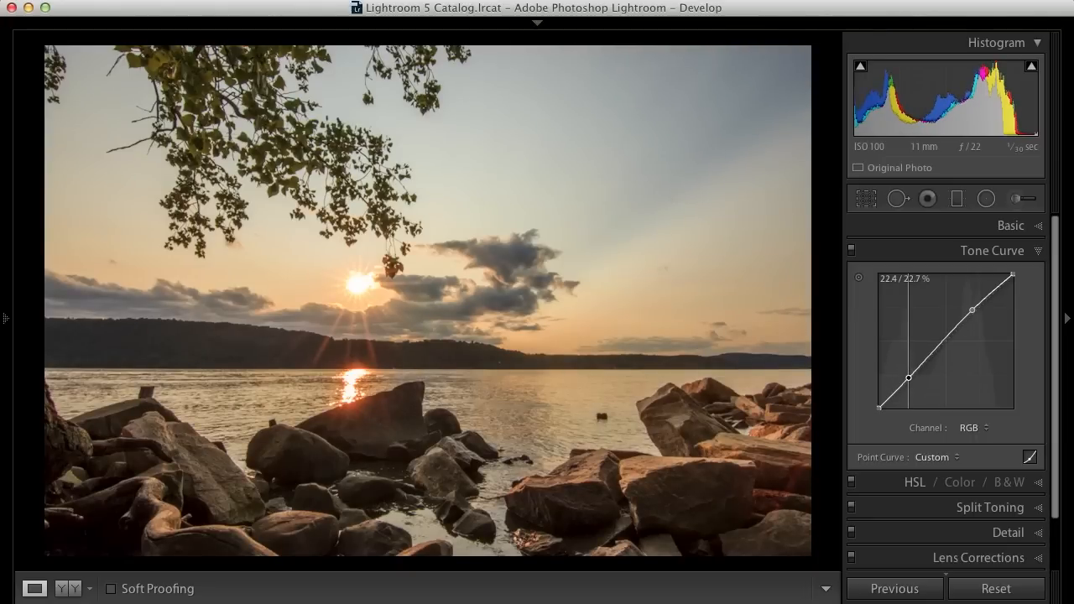
{"action": "left_click_drag", "start_coordinate": [908, 379], "coordinate": [909, 379]}
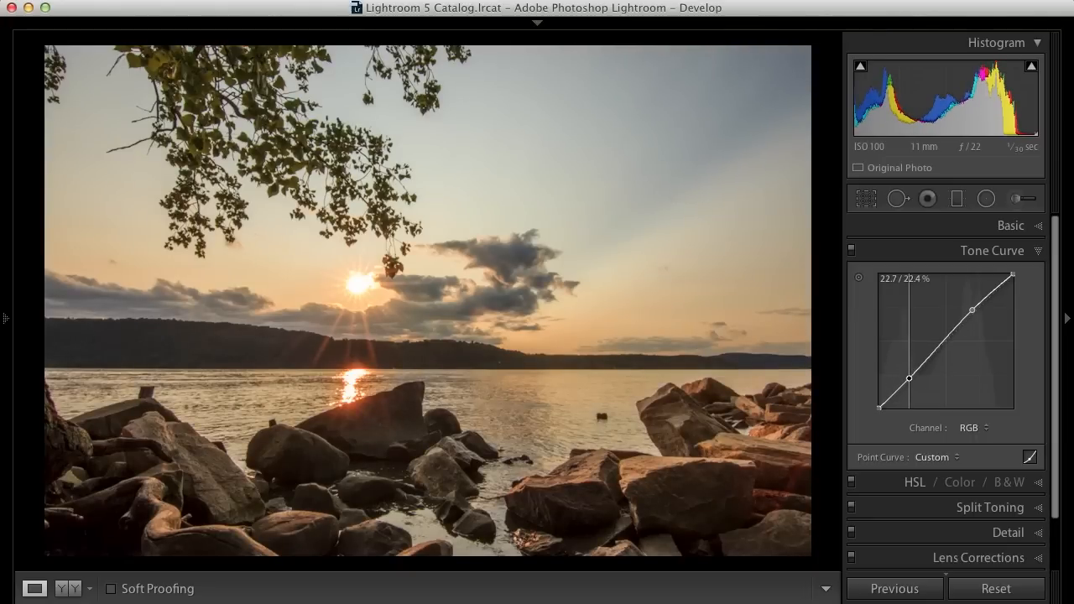
{"action": "left_click_drag", "start_coordinate": [908, 382], "coordinate": [908, 377]}
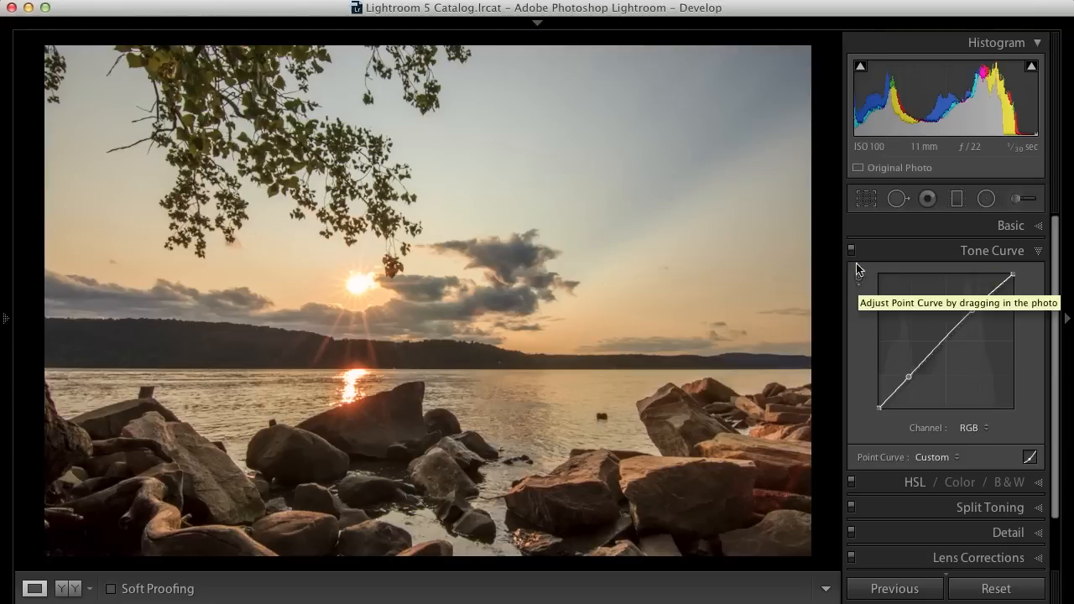
- Toggle the Tone Curve adjustments off and on to compare their effect, then collapse the panel
{"action": "left_click", "coordinate": [971, 311]}
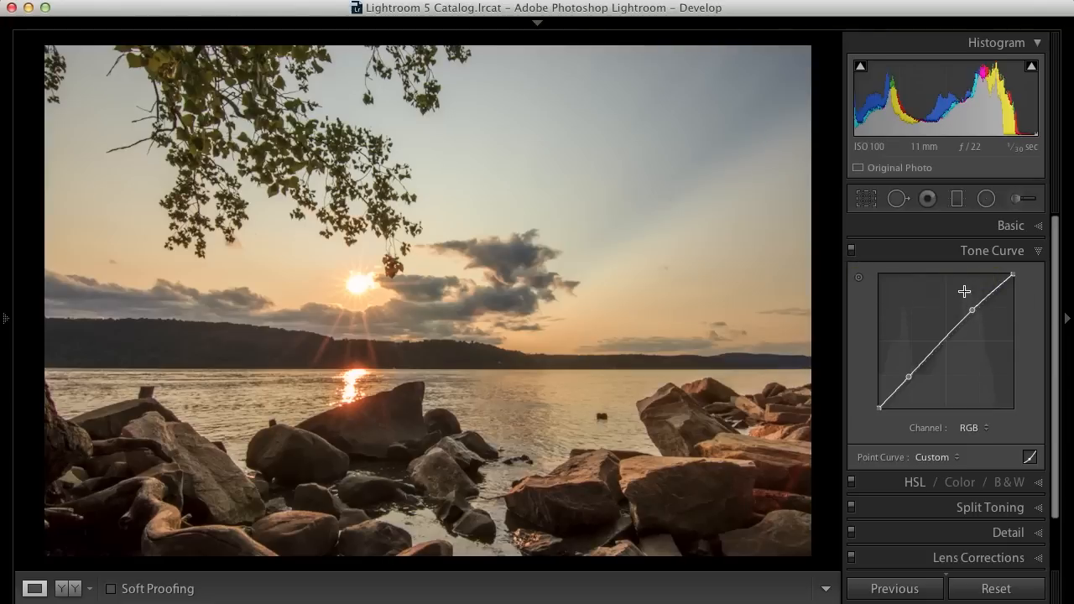
{"action": "left_click", "coordinate": [851, 250]}
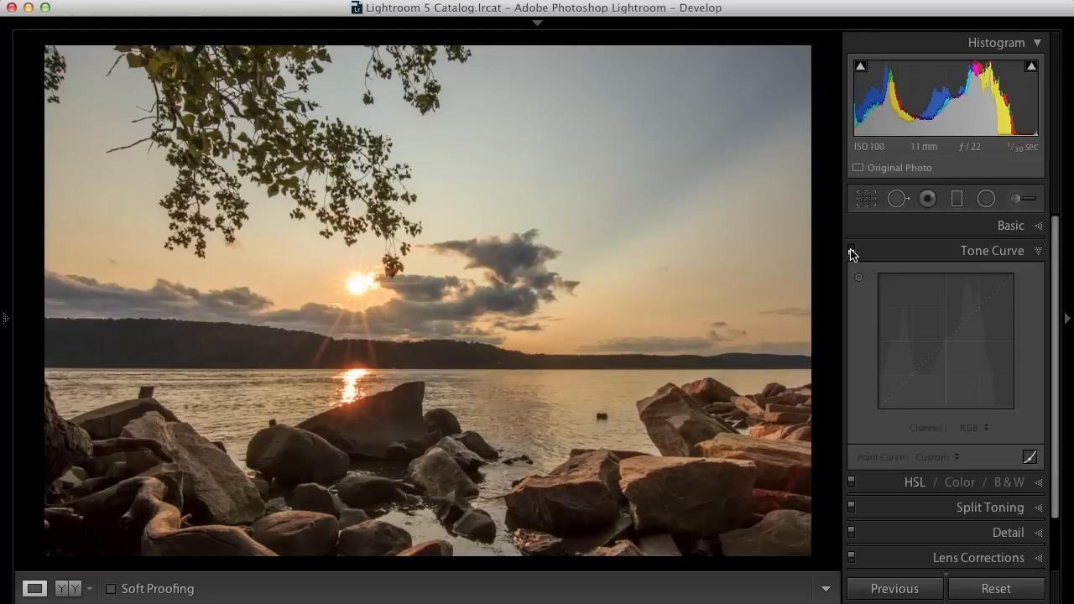
{"action": "left_click", "coordinate": [851, 250]}
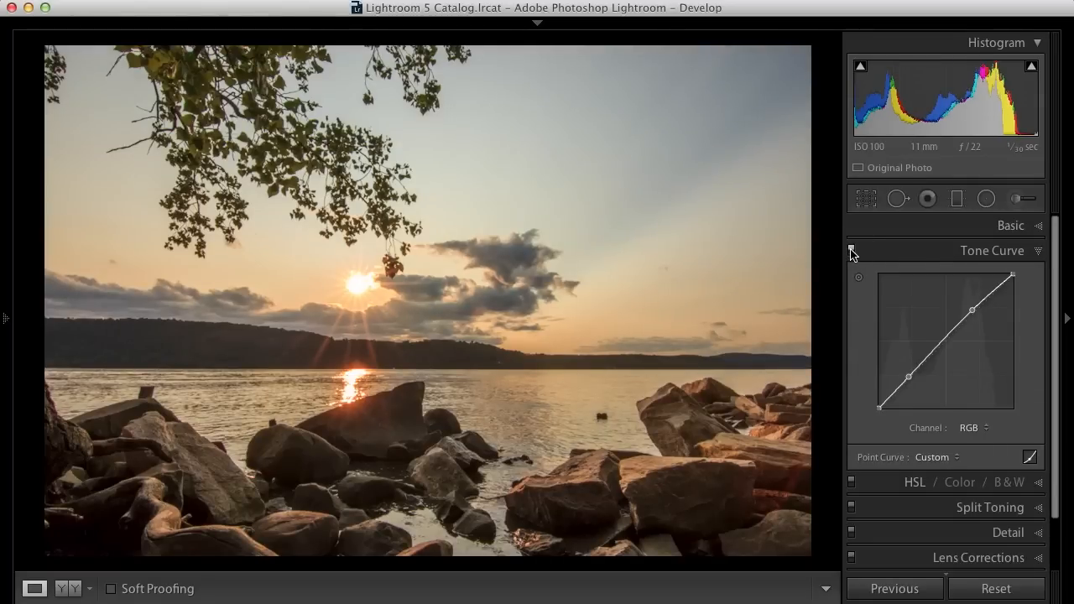
{"action": "left_click", "coordinate": [1039, 252]}
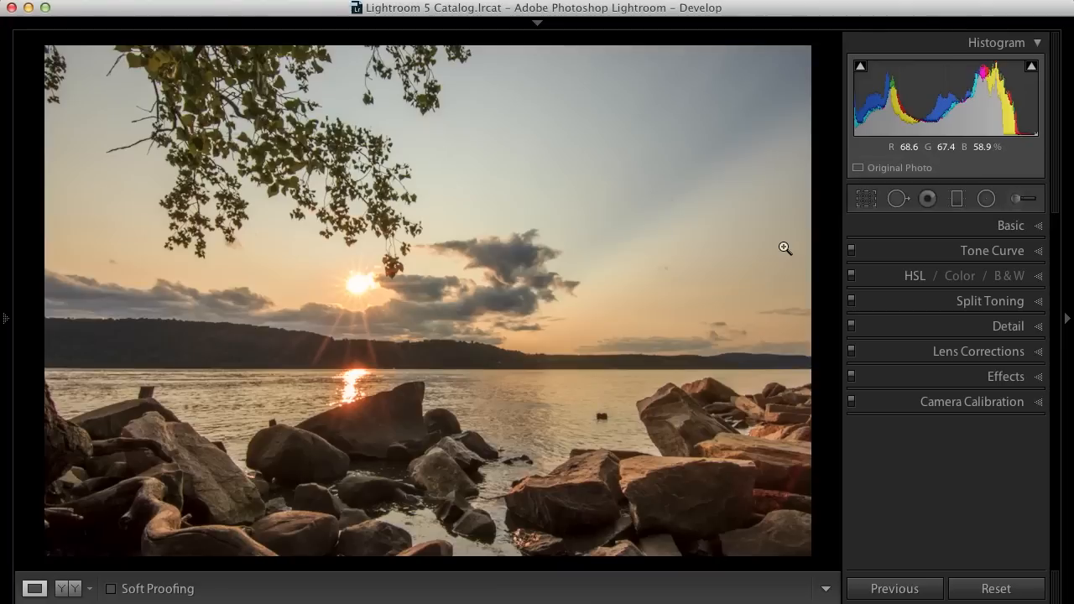
- Compare the edited photo against its Before view
{"action": "key", "text": "backslash"}
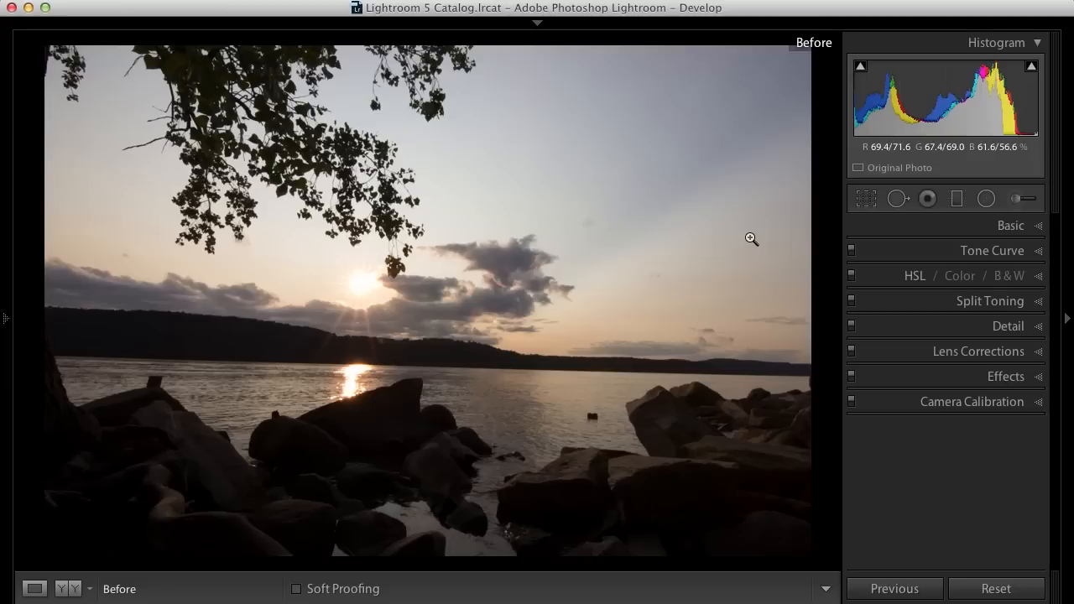
{"action": "key", "text": "backslash"}
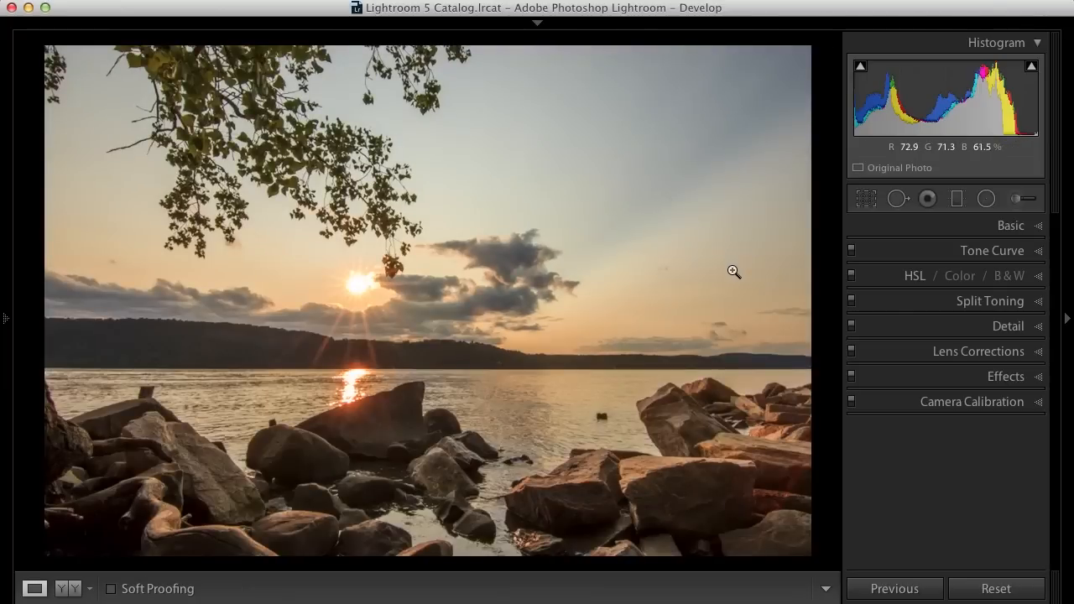
{"action": "left_click", "coordinate": [930, 228]}
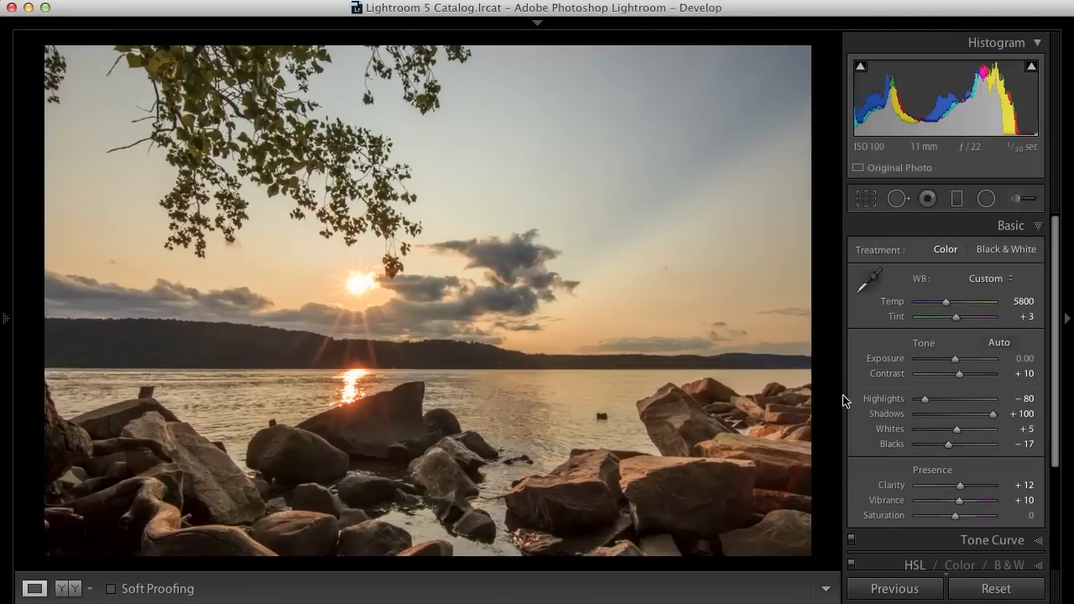
{"action": "key", "text": "backslash"}
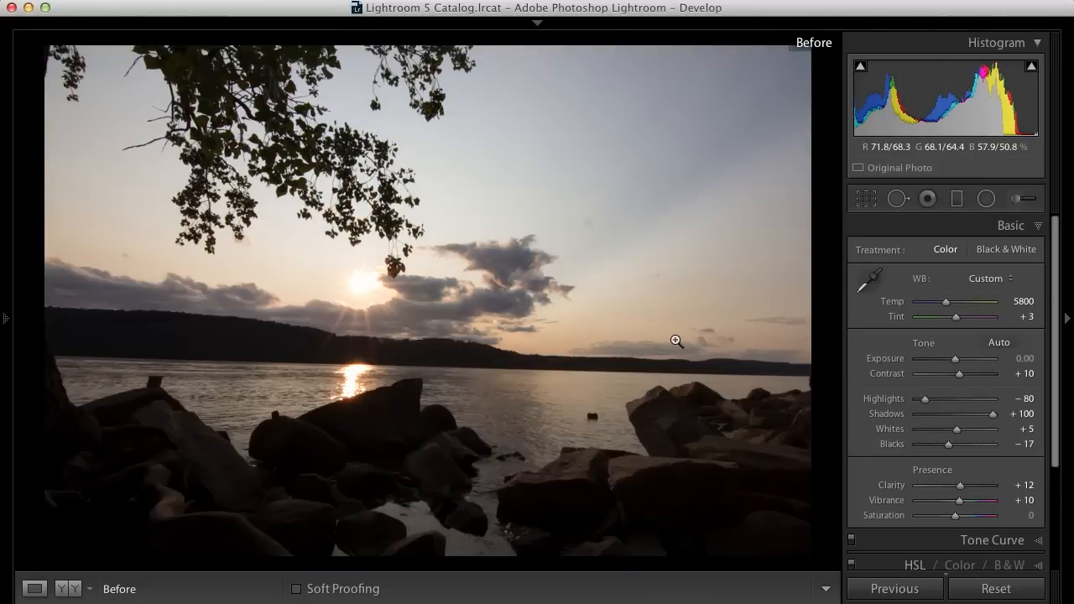
{"action": "key", "text": "backslash"}
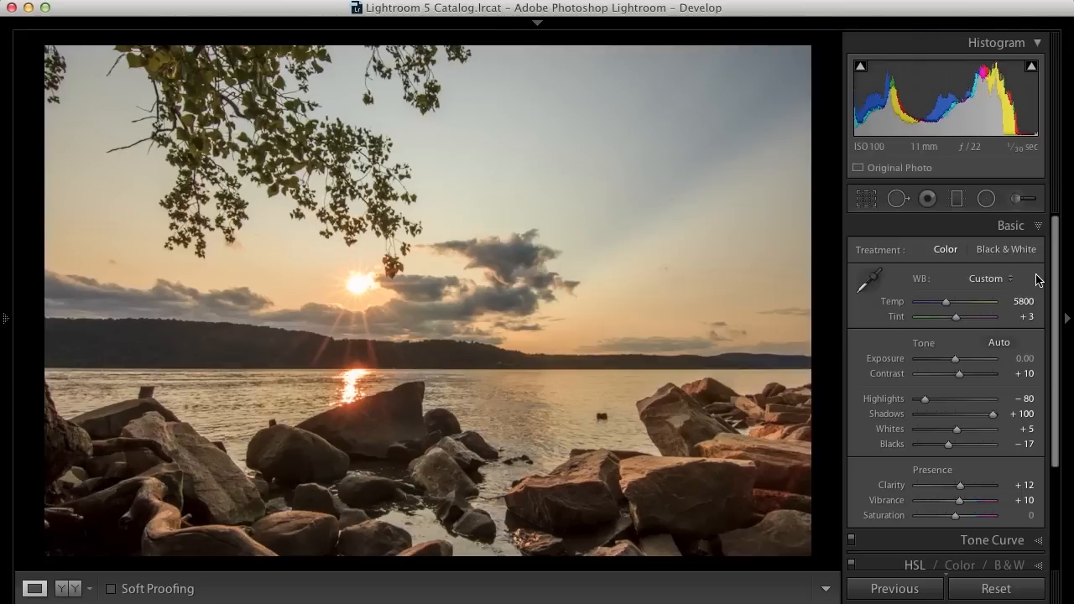
{"action": "left_click", "coordinate": [1039, 227]}
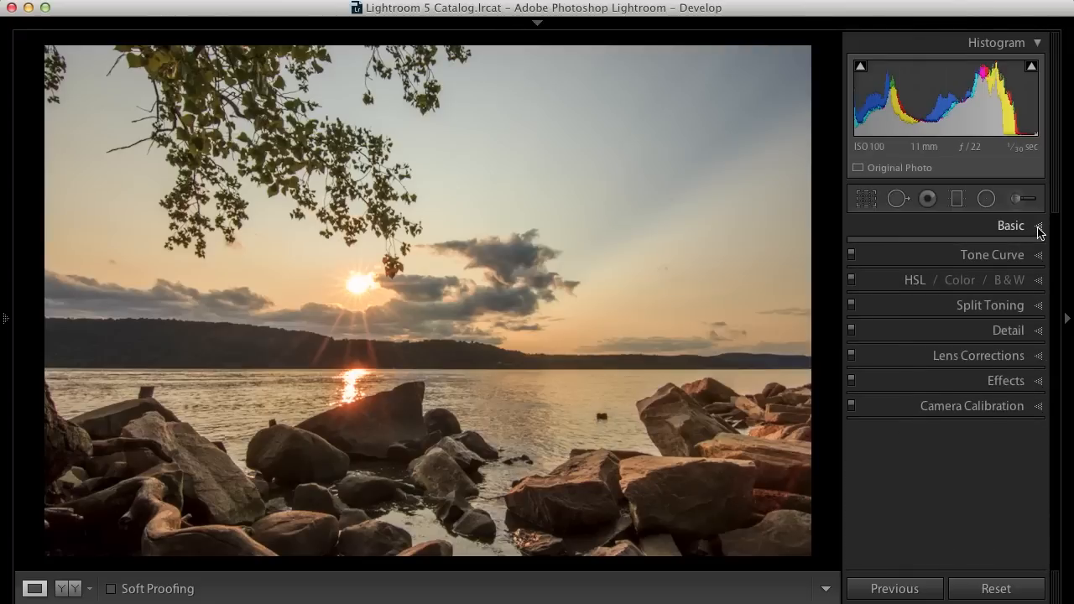
- In the HSL Hue sliders, set Orange to -6 and Red to +11
{"action": "left_click", "coordinate": [1038, 280]}
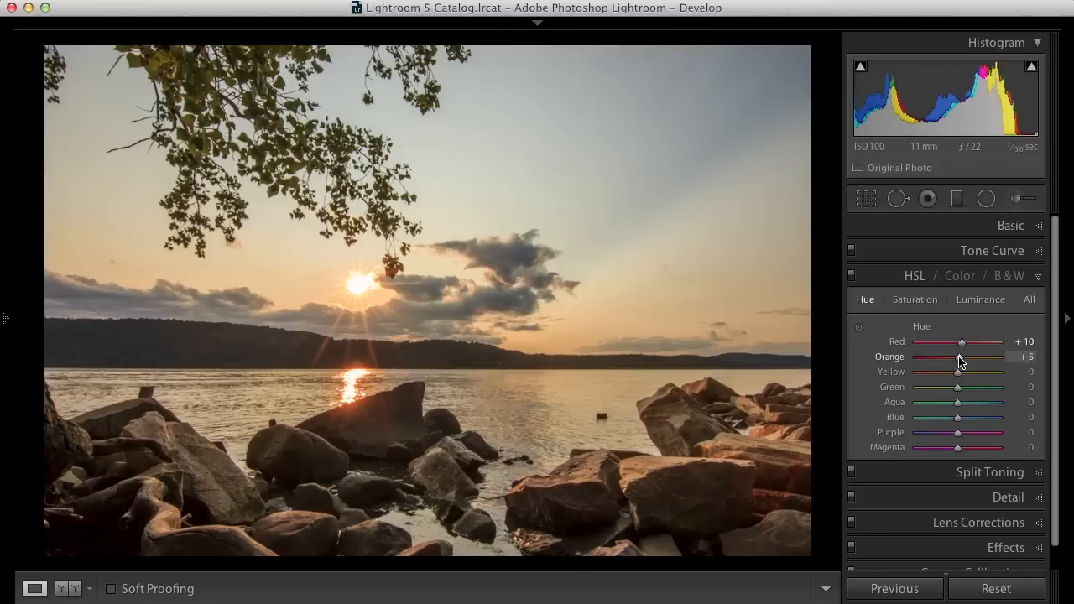
{"action": "mouse_move", "coordinate": [961, 361]}
{"action": "left_mouse_down"}
{"action": "mouse_move", "coordinate": [894, 357]}
{"action": "mouse_move", "coordinate": [993, 350]}
{"action": "mouse_move", "coordinate": [954, 359]}
{"action": "left_mouse_up"}
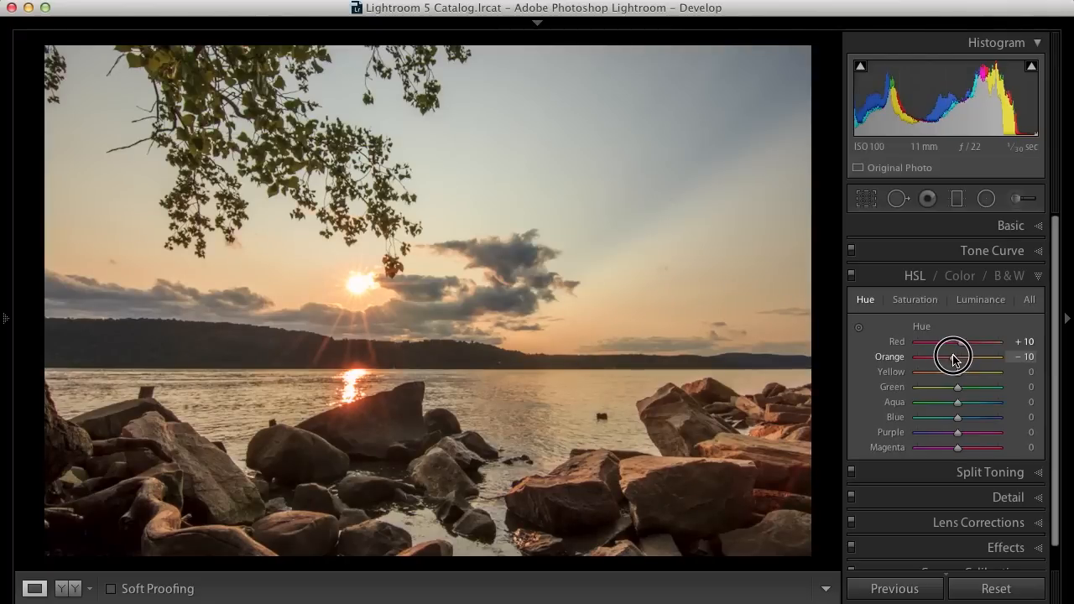
{"action": "left_click_drag", "start_coordinate": [953, 359], "coordinate": [912, 342]}
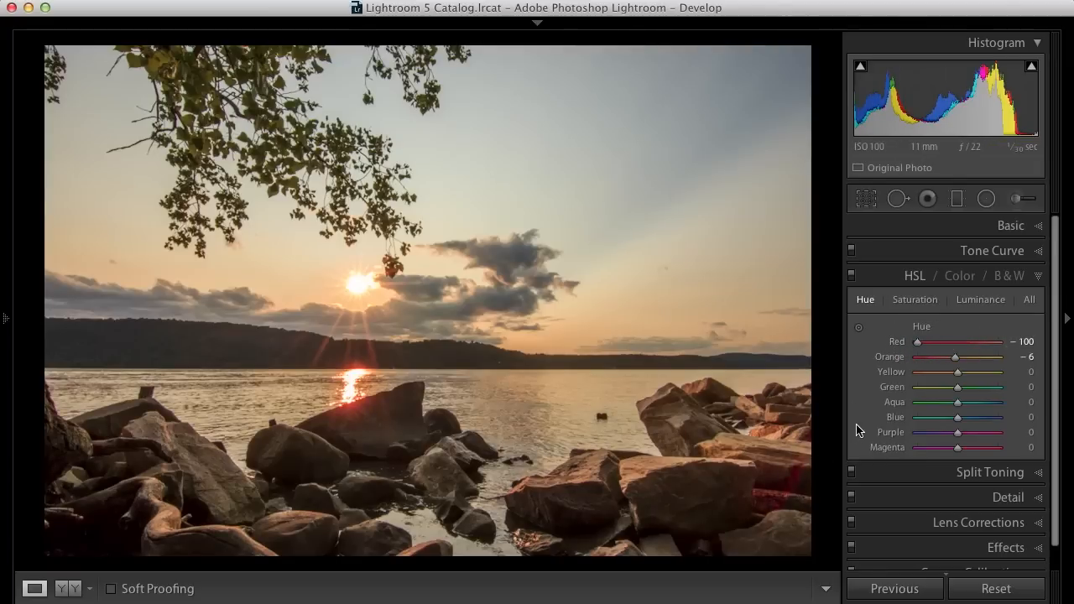
{"action": "left_click_drag", "start_coordinate": [918, 344], "coordinate": [997, 341]}
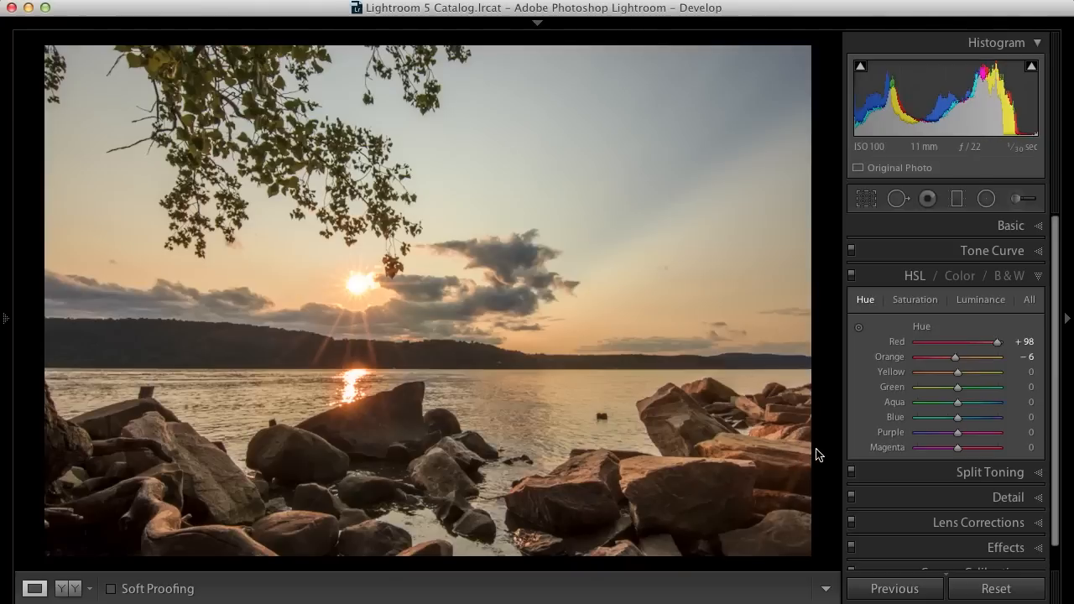
{"action": "left_click_drag", "start_coordinate": [997, 342], "coordinate": [963, 343]}
- Toggle the HSL adjustments off and on repeatedly to compare their effect, then collapse the panel
{"action": "left_click", "coordinate": [851, 274]}
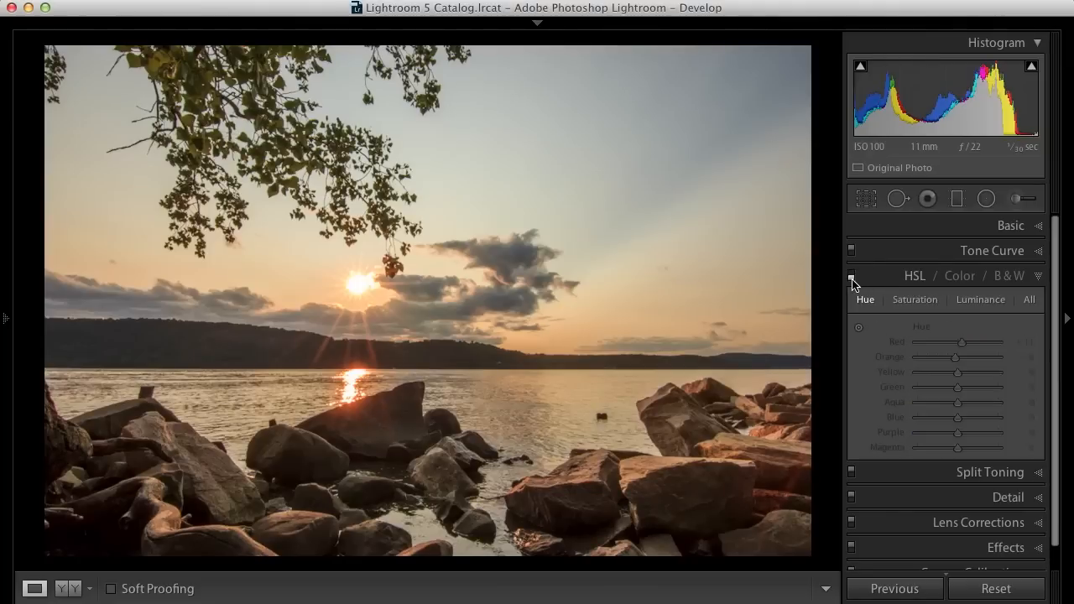
{"action": "left_click", "coordinate": [851, 276]}
{"action": "left_click", "coordinate": [851, 275]}
{"action": "left_click", "coordinate": [851, 275]}
{"action": "left_click", "coordinate": [851, 275]}
{"action": "left_click", "coordinate": [851, 275]}
{"action": "left_click", "coordinate": [851, 275]}
{"action": "left_click", "coordinate": [850, 275]}
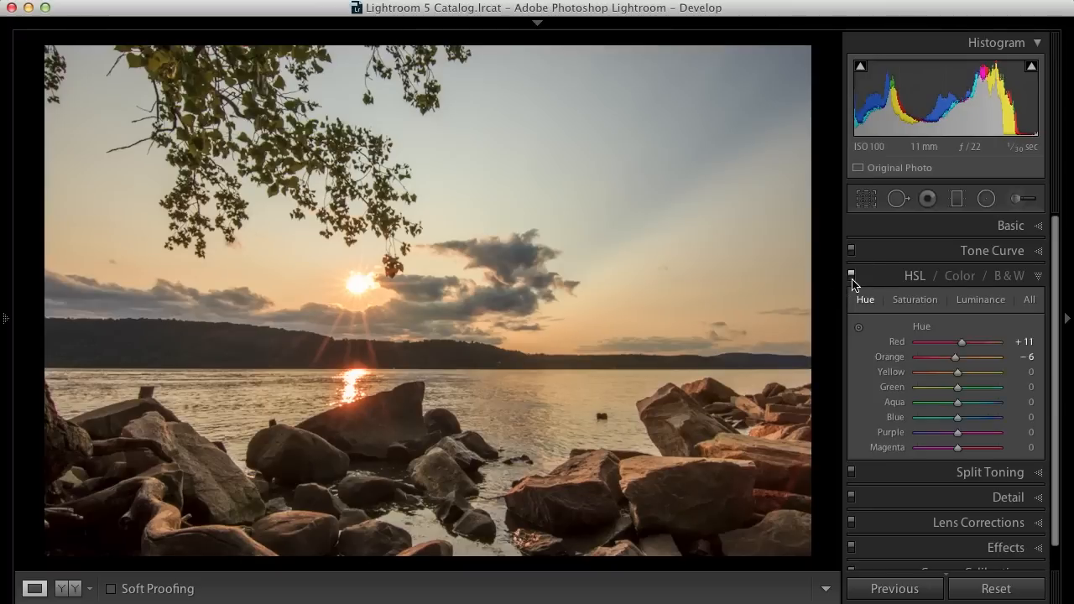
{"action": "left_click", "coordinate": [1038, 275]}
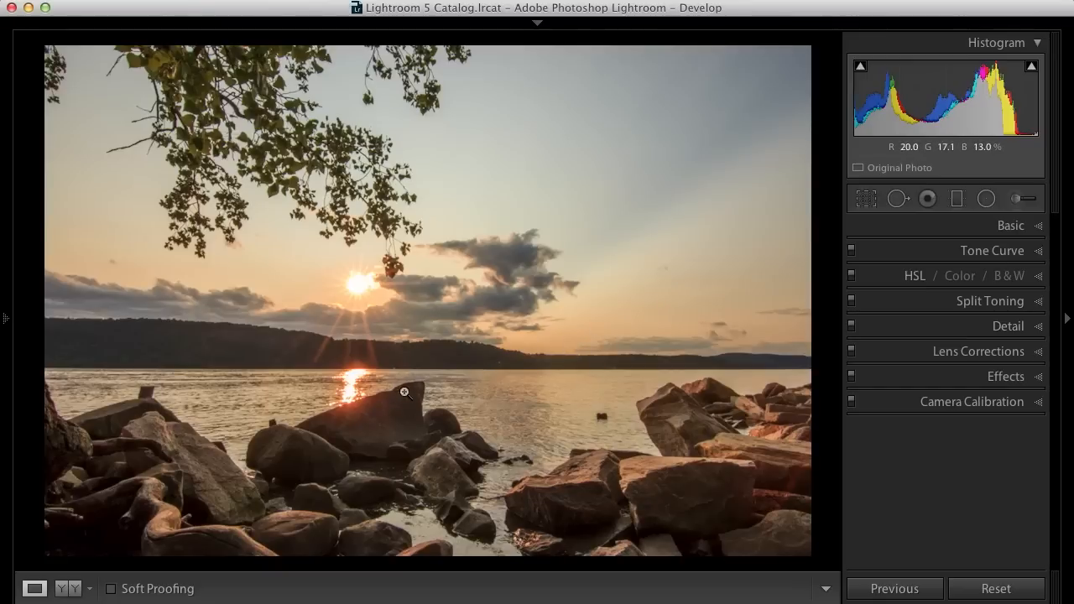
- Open Detail and set sharpening Amount to 93, Radius to 0.7 and Detail to 30
{"action": "left_click", "coordinate": [1011, 326]}
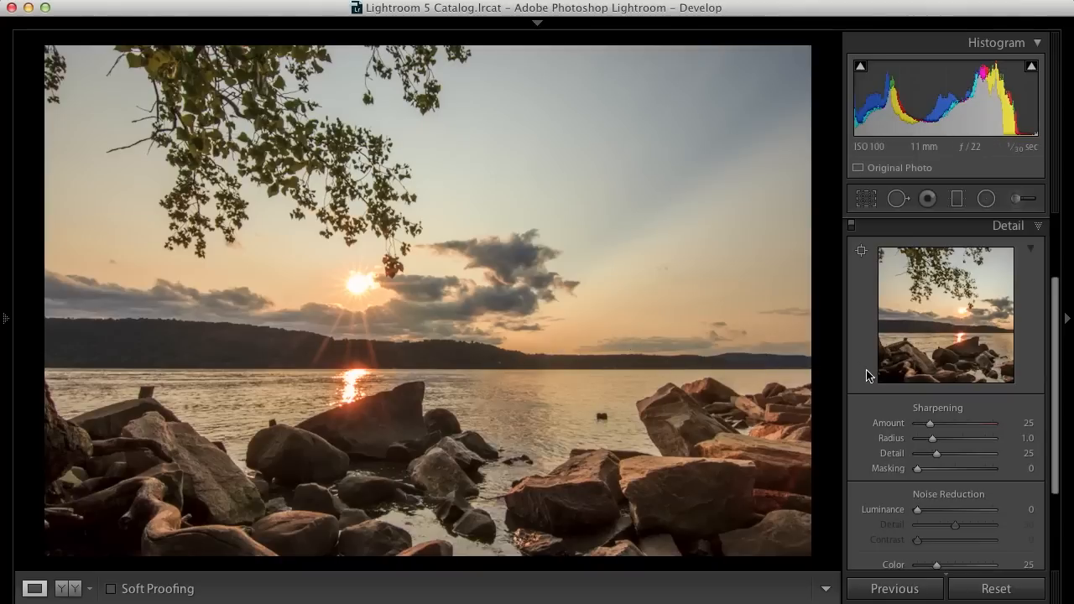
{"action": "left_click", "coordinate": [928, 423]}
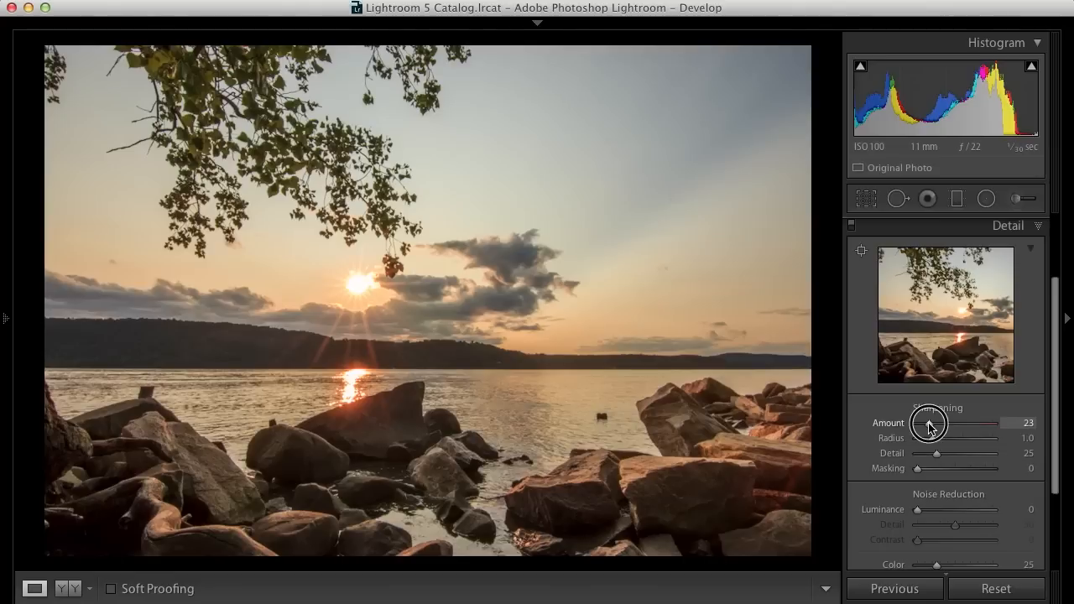
{"action": "left_click_drag", "start_coordinate": [928, 423], "coordinate": [941, 456]}
{"action": "left_click", "coordinate": [933, 439]}
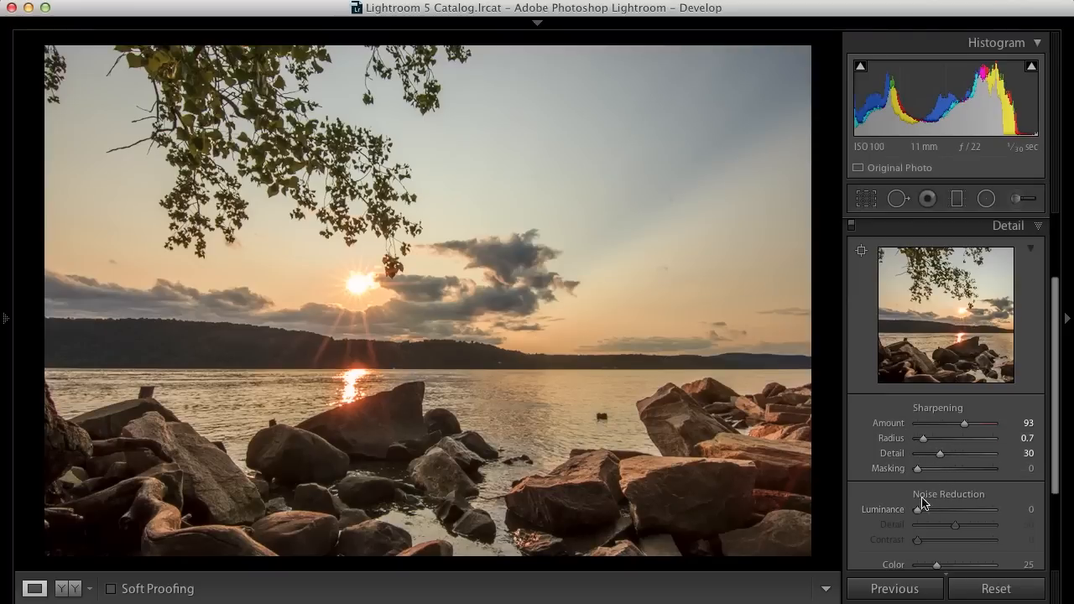
- Point the detail preview at the rocks and raise Luminance noise reduction to 34
{"action": "left_click", "coordinate": [915, 357]}
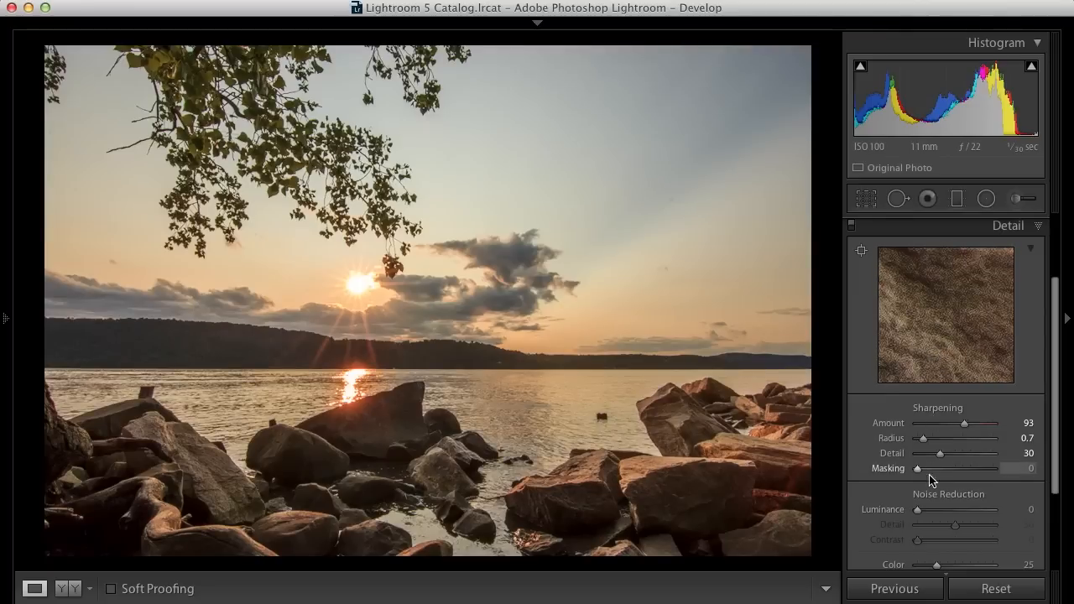
{"action": "left_click", "coordinate": [917, 512]}
{"action": "left_click_drag", "start_coordinate": [918, 512], "coordinate": [933, 512]}
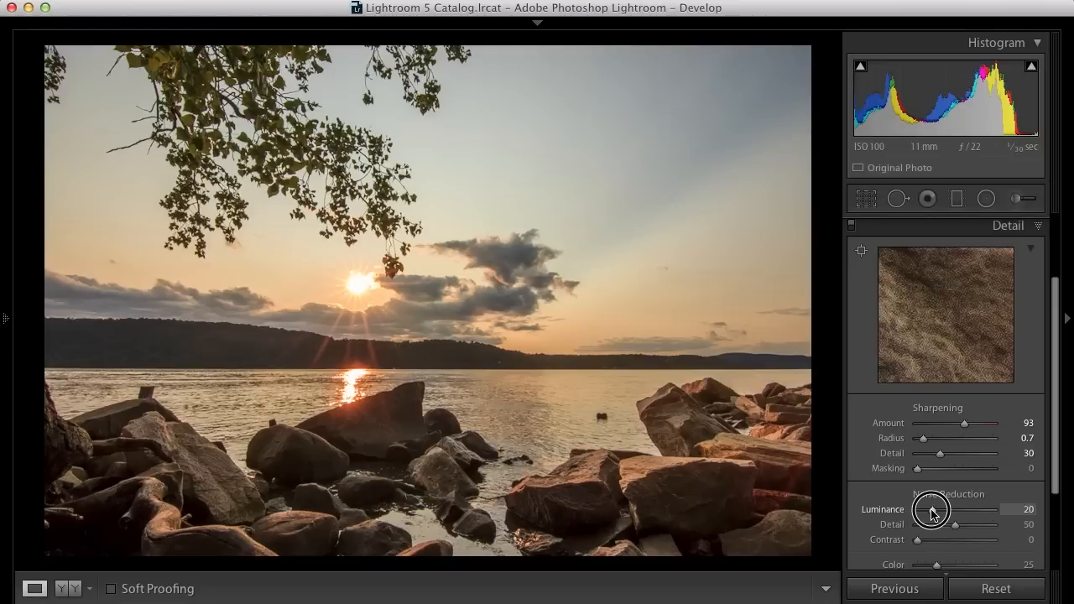
{"action": "mouse_move", "coordinate": [933, 513]}
{"action": "left_mouse_down"}
{"action": "mouse_move", "coordinate": [951, 514]}
{"action": "mouse_move", "coordinate": [942, 511]}
{"action": "left_mouse_up"}
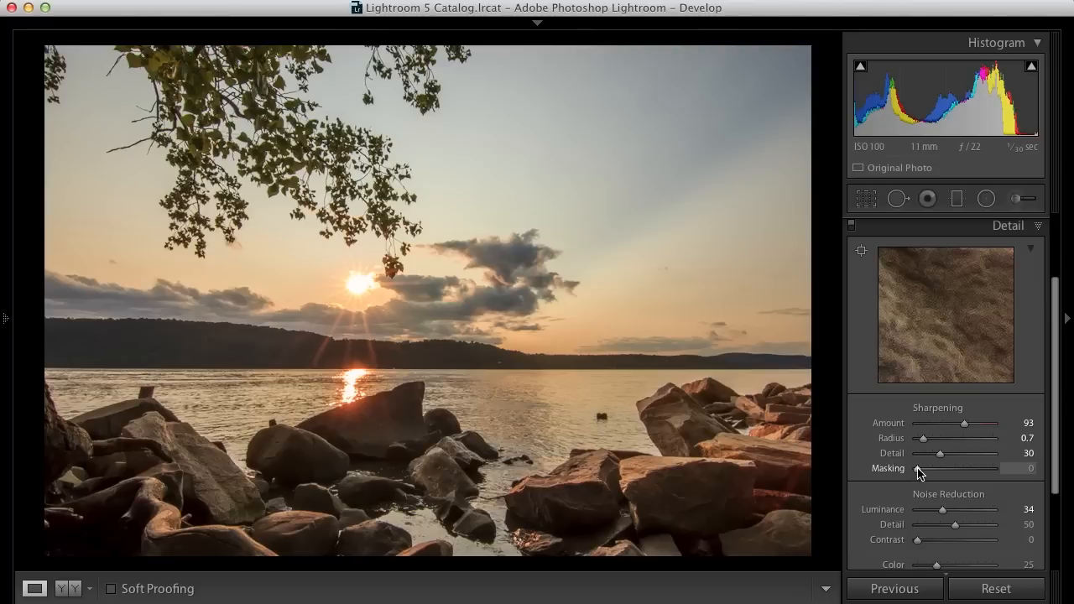
- Raise sharpening Masking to 96 while viewing the mask, pan the detail preview, and return to the Basic panel
{"action": "key", "text": "alt"}
{"action": "left_click_drag", "start_coordinate": [918, 469], "coordinate": [992, 468]}
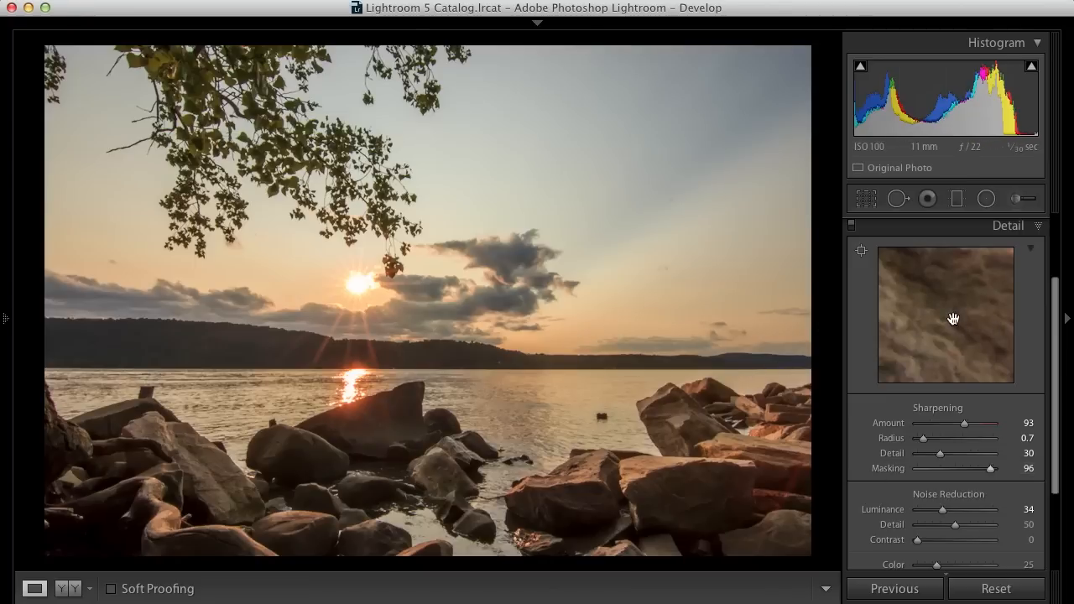
{"action": "mouse_move", "coordinate": [931, 338]}
{"action": "left_mouse_down"}
{"action": "mouse_move", "coordinate": [947, 328]}
{"action": "mouse_move", "coordinate": [909, 330]}
{"action": "mouse_move", "coordinate": [959, 323]}
{"action": "left_mouse_up"}
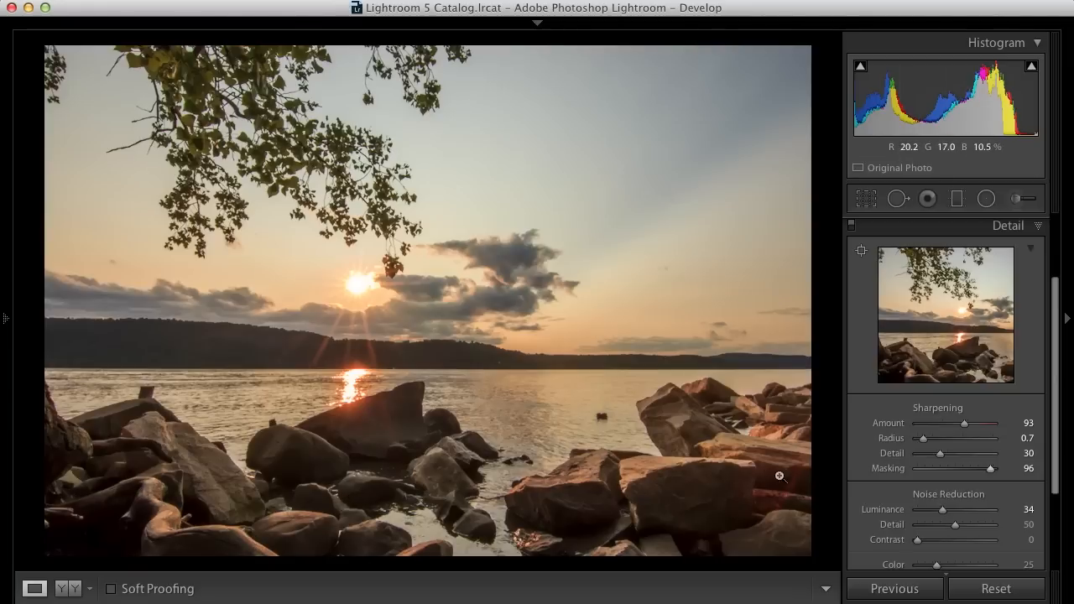
{"action": "left_click", "coordinate": [1039, 225]}
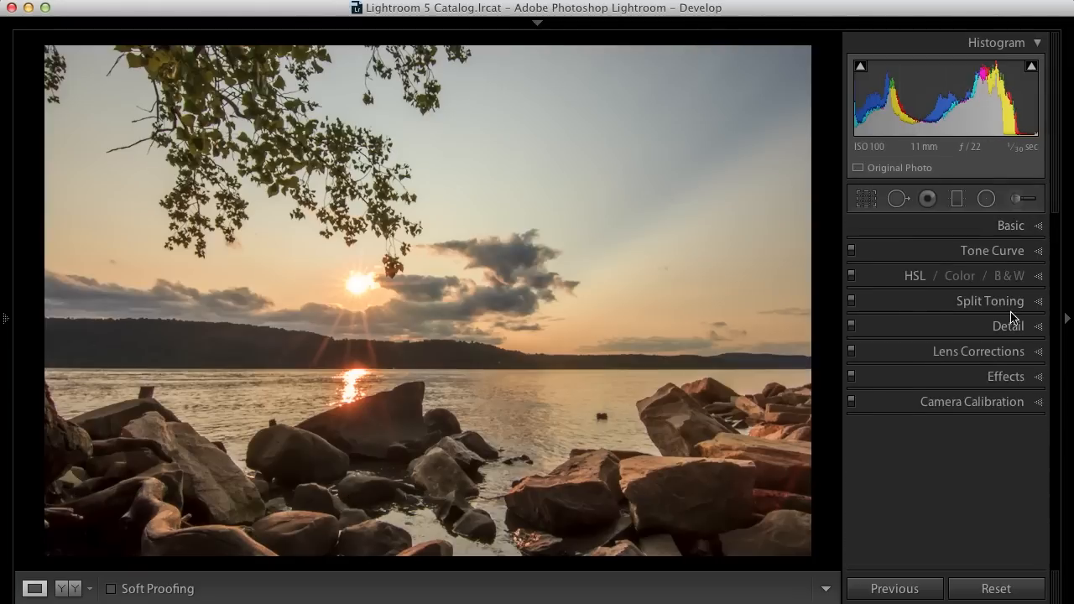
{"action": "left_click", "coordinate": [1039, 226]}
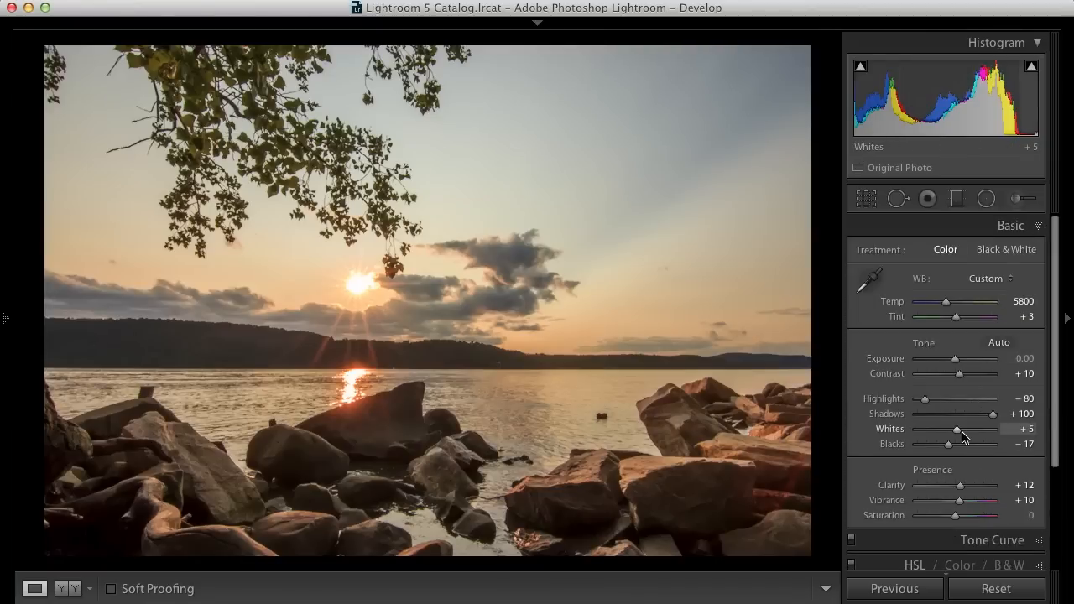
- Lower Whites to +1 while checking clipping, and raise Exposure to +0.10
{"action": "left_click_drag", "start_coordinate": [956, 433], "coordinate": [956, 432]}
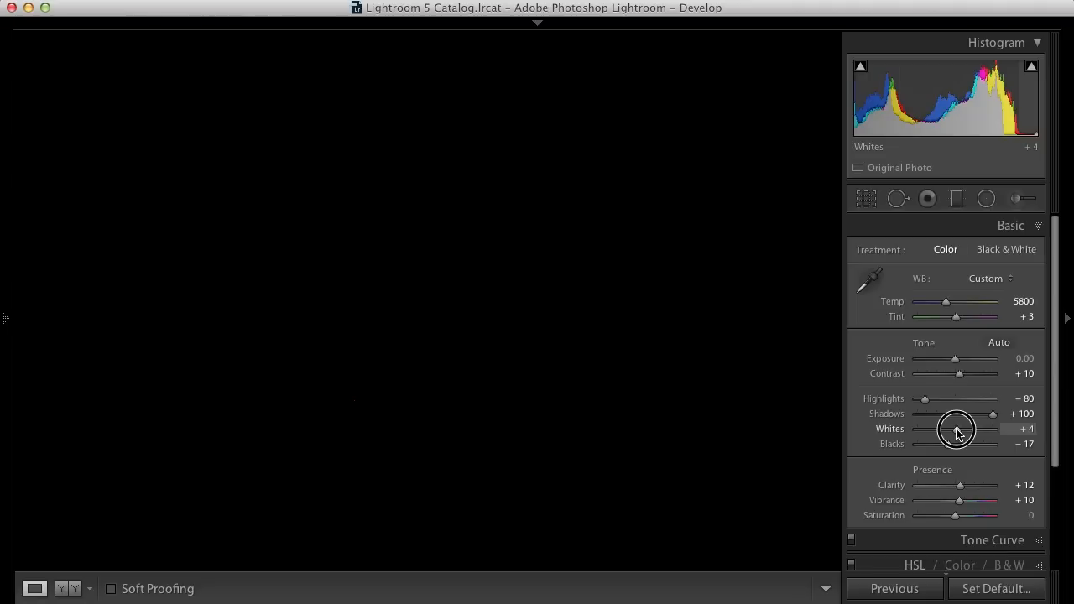
{"action": "left_click_drag", "start_coordinate": [956, 432], "coordinate": [956, 432]}
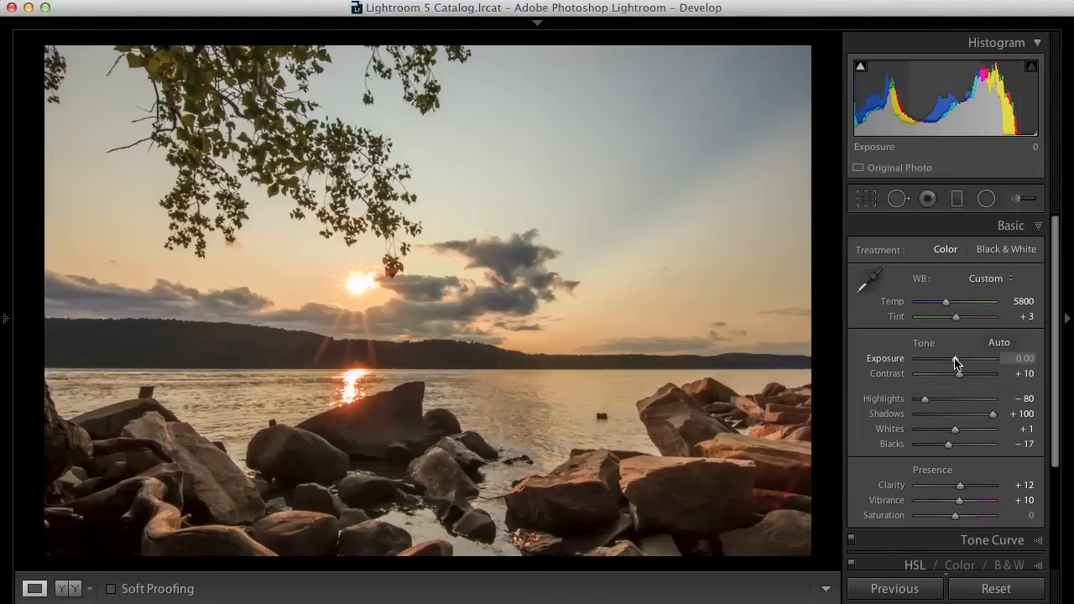
{"action": "left_click_drag", "start_coordinate": [954, 358], "coordinate": [955, 358]}
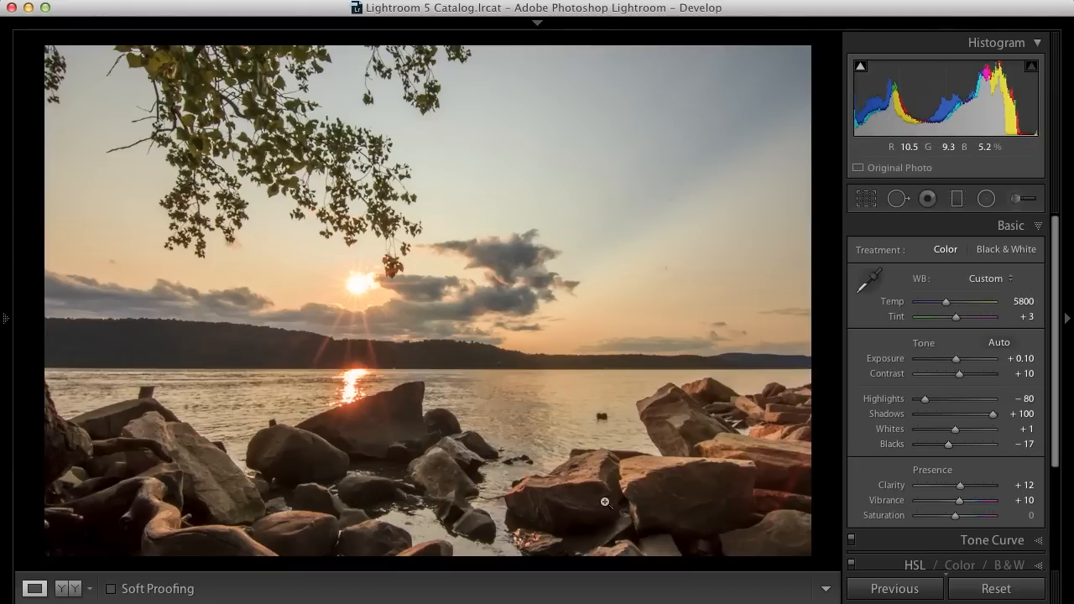
- Zoom into the dark rocks to inspect shadow noise, pan around, and zoom back out
{"action": "left_click", "coordinate": [108, 524]}
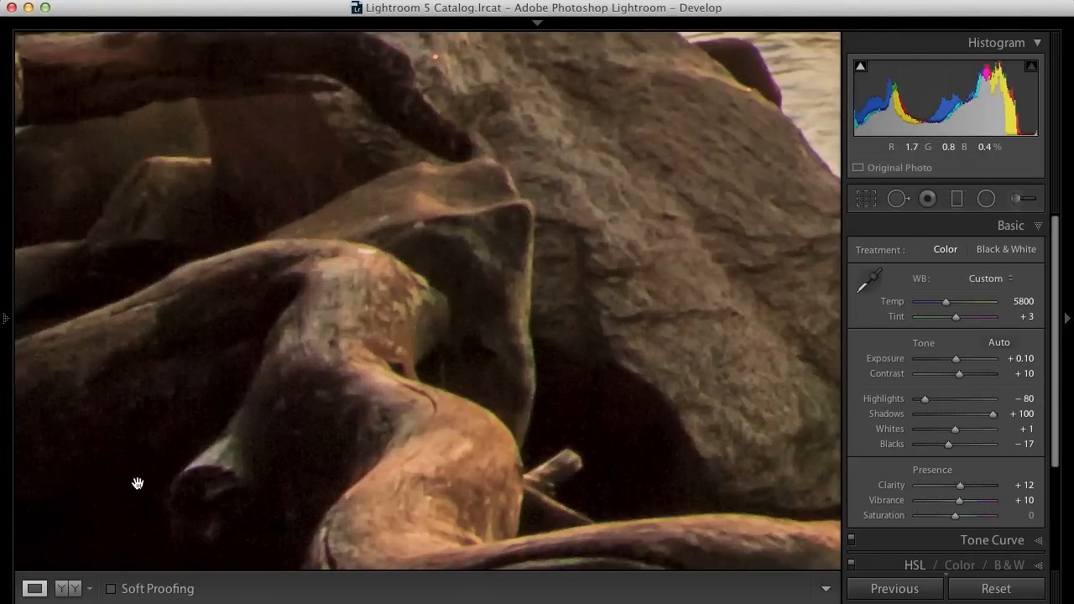
{"action": "left_click_drag", "start_coordinate": [180, 488], "coordinate": [314, 364]}
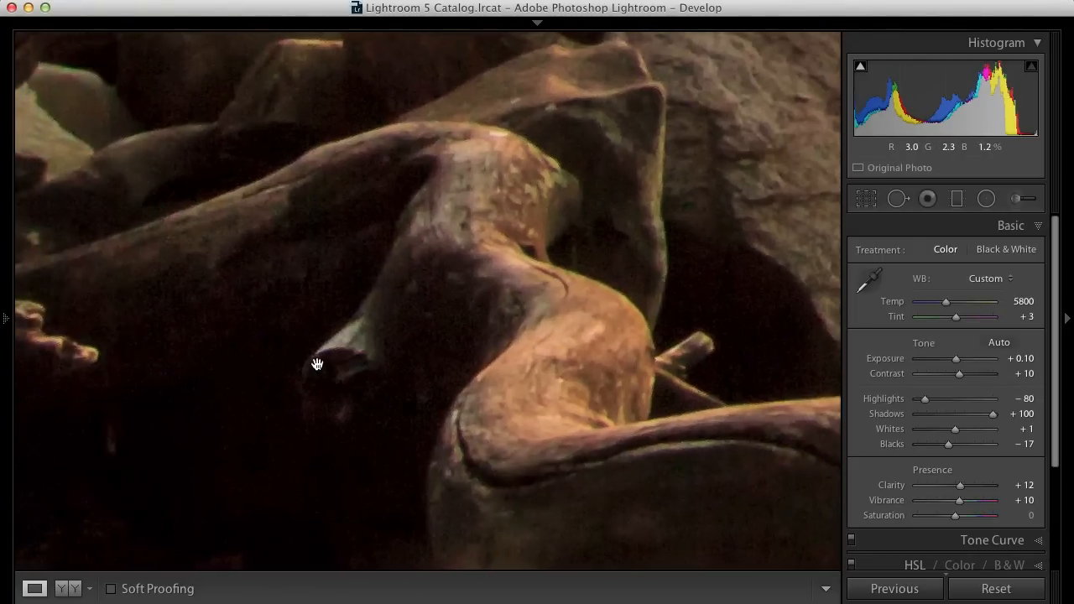
{"action": "left_click", "coordinate": [258, 395]}
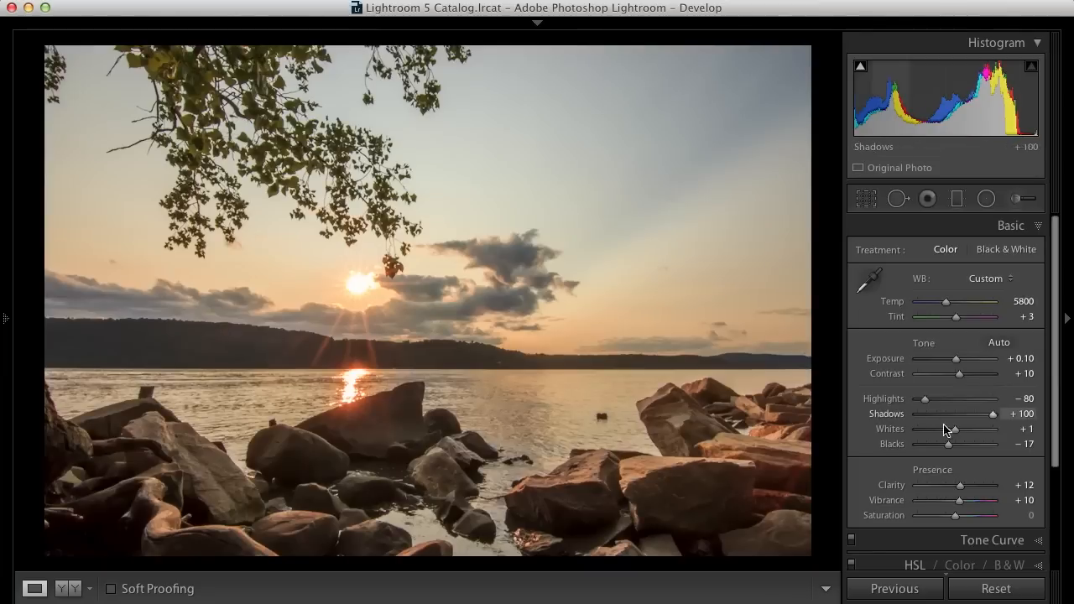
- Open Detail, try adjusting Color noise reduction and reset it to default, then collapse the panel
{"action": "left_click_drag", "start_coordinate": [1055, 431], "coordinate": [1053, 533]}
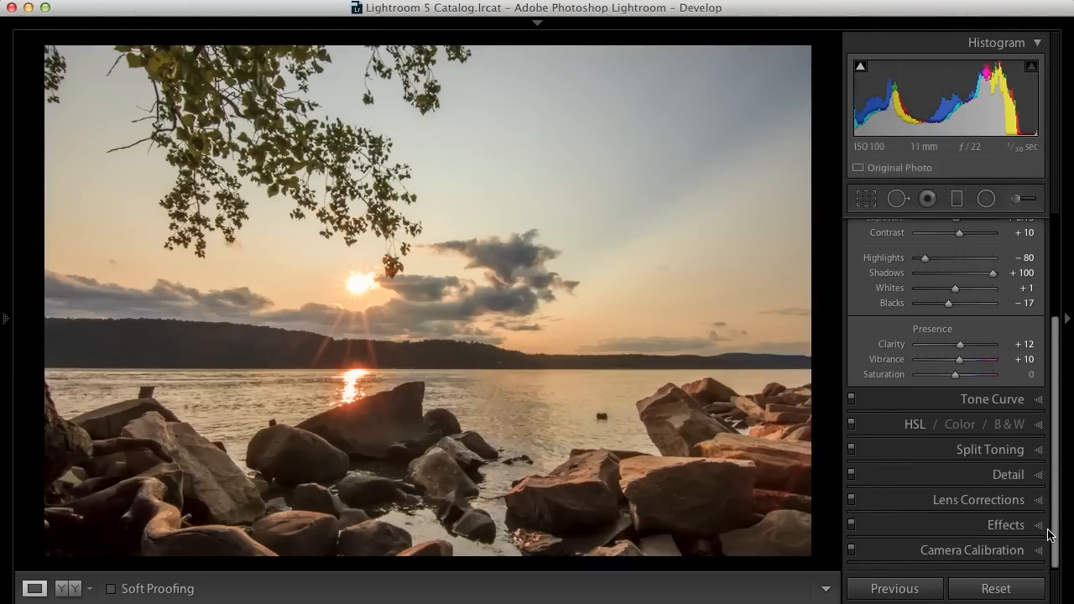
{"action": "left_click", "coordinate": [1040, 476]}
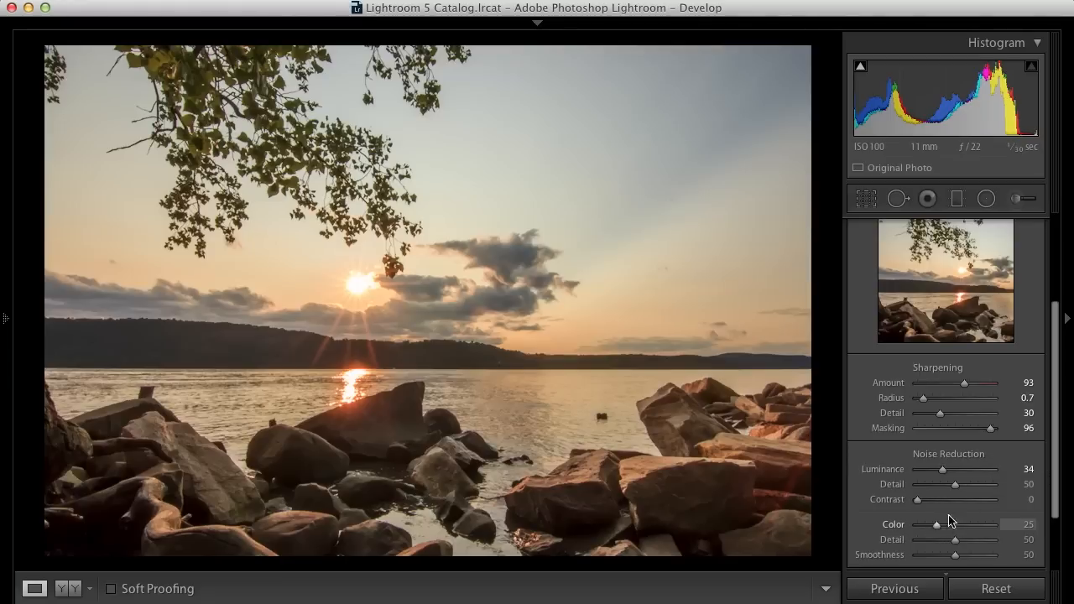
{"action": "mouse_move", "coordinate": [936, 527]}
{"action": "left_mouse_down"}
{"action": "mouse_move", "coordinate": [956, 530]}
{"action": "mouse_move", "coordinate": [947, 525]}
{"action": "left_mouse_up"}
{"action": "double_click", "coordinate": [948, 526]}
{"action": "scroll", "coordinate": [1059, 344], "scroll_direction": "up", "scroll_amount": 3}
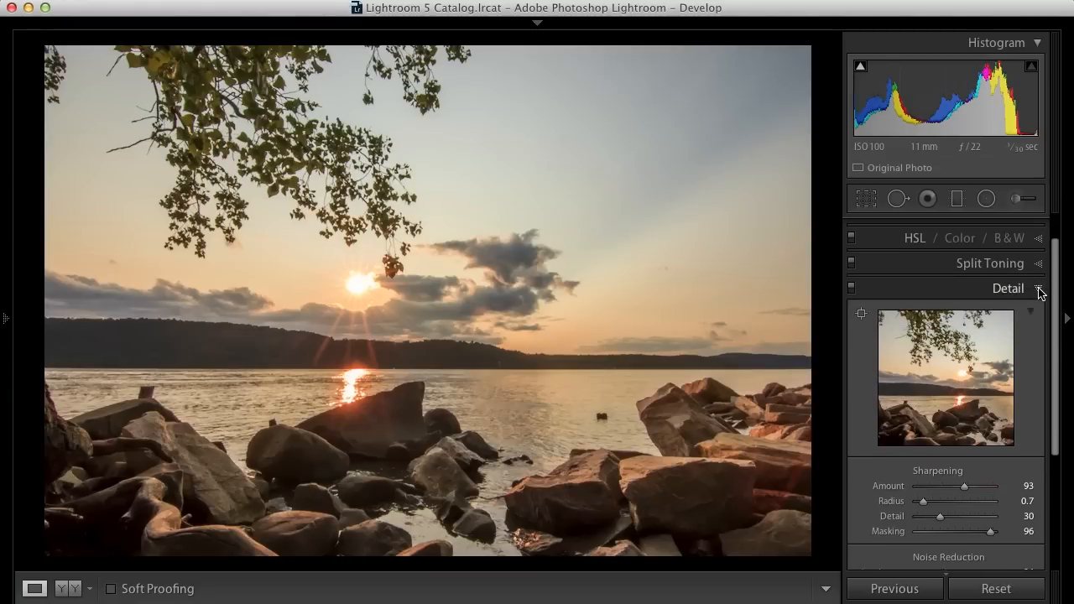
{"action": "left_click", "coordinate": [1040, 291]}
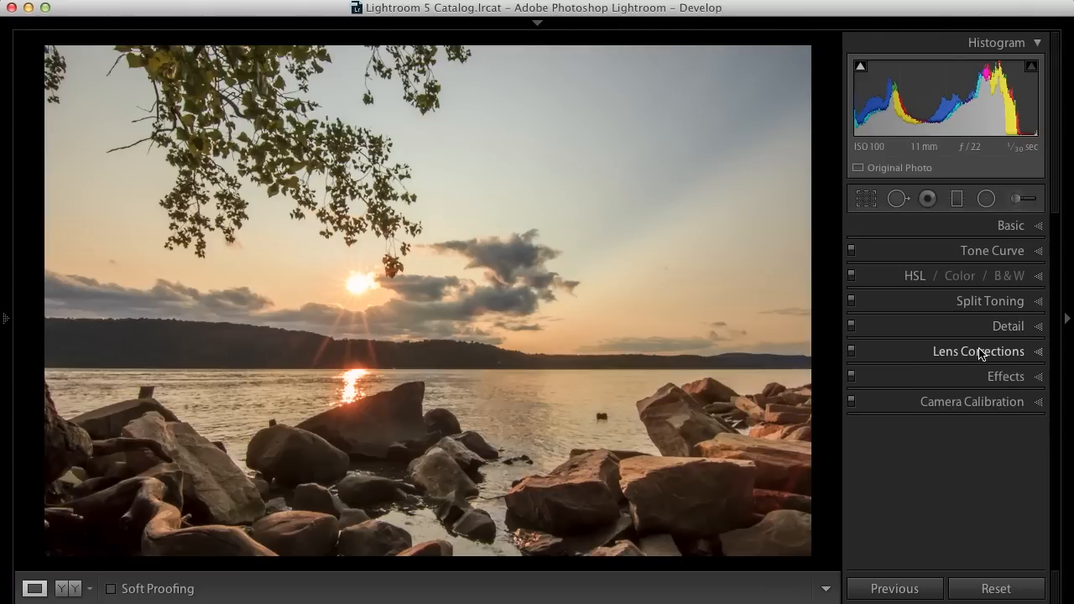
- Open Lens Corrections, inspect fringing on zoomed-in edges, and enable Remove Chromatic Aberration
{"action": "left_click", "coordinate": [980, 353]}
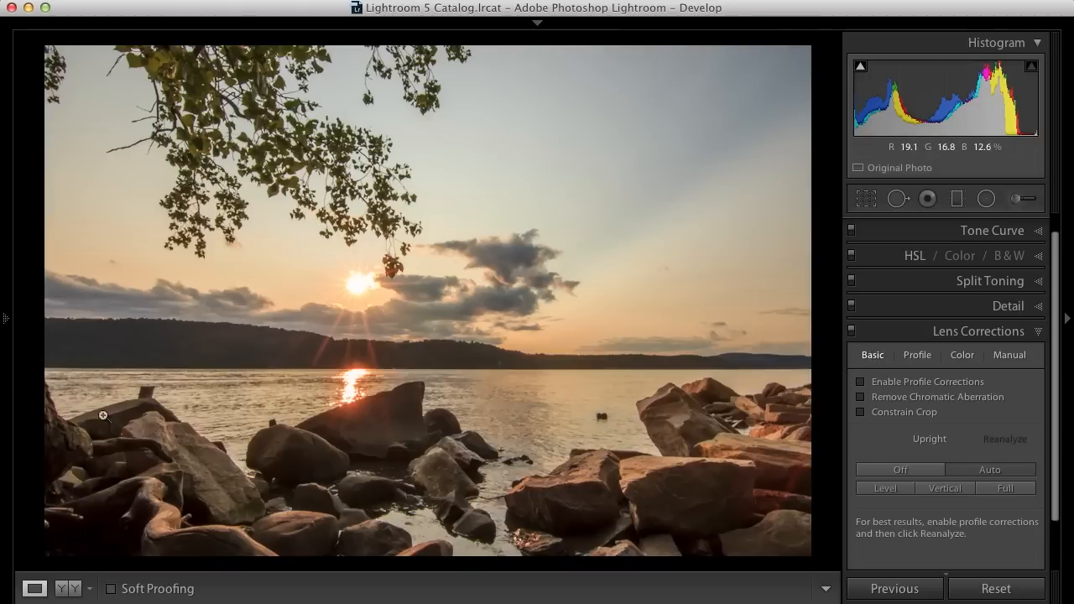
{"action": "left_click", "coordinate": [51, 398]}
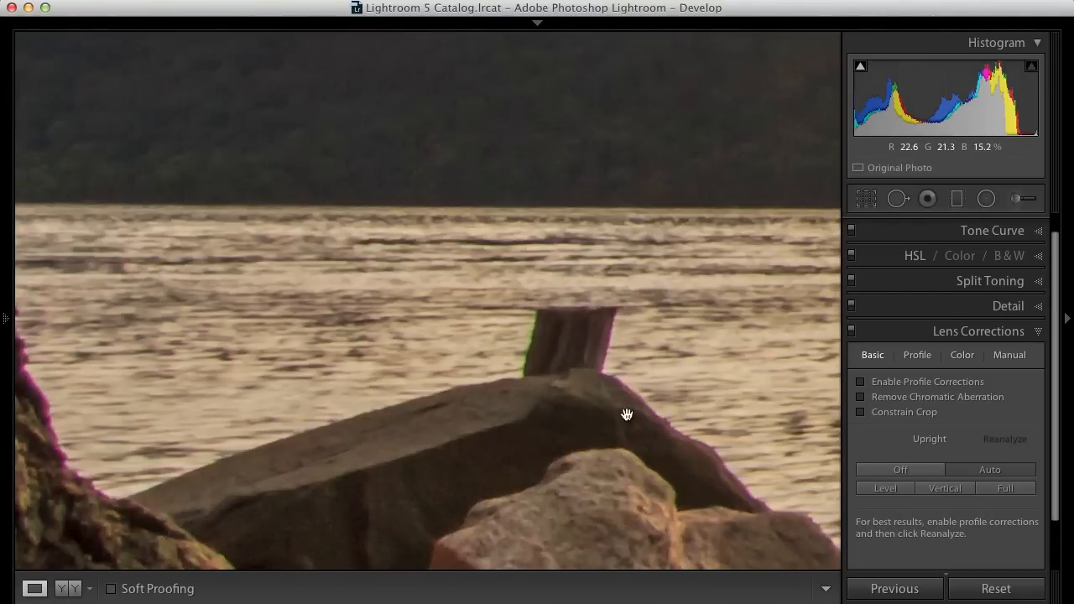
{"action": "left_click", "coordinate": [703, 410]}
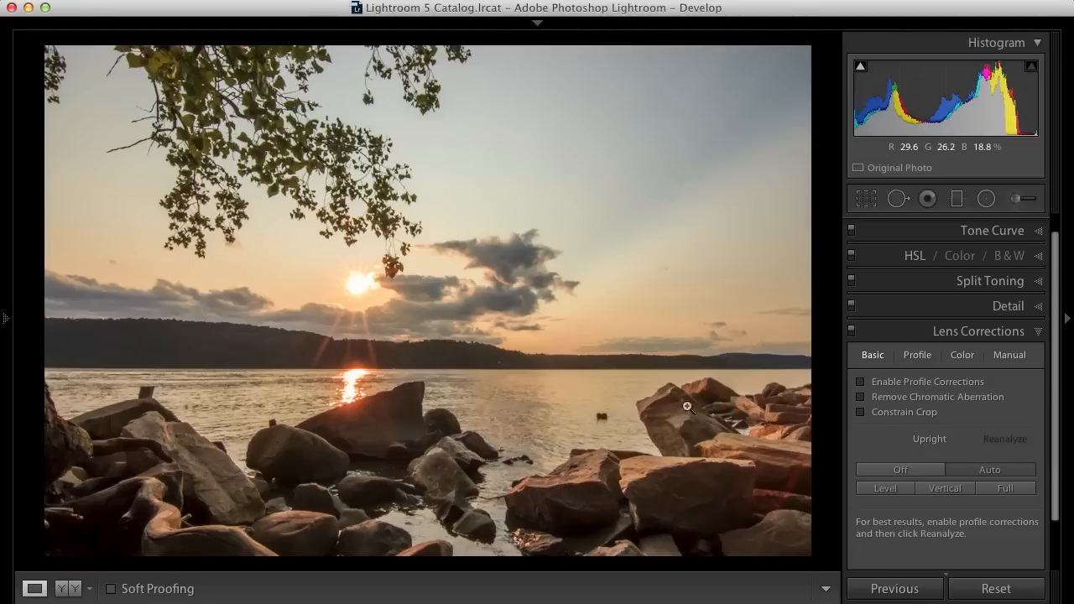
{"action": "left_click", "coordinate": [619, 414]}
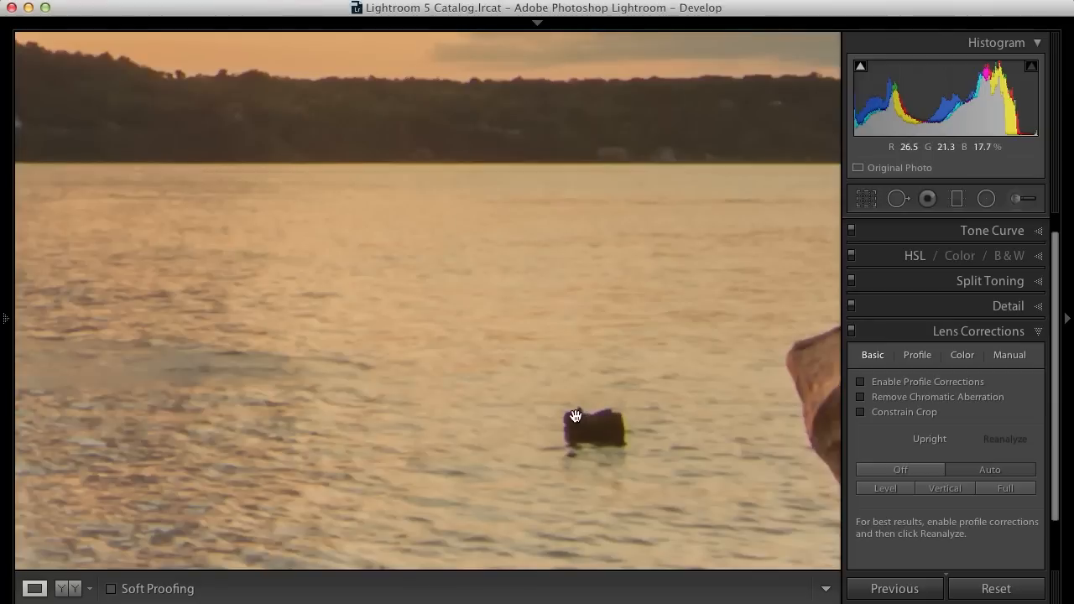
{"action": "left_click", "coordinate": [861, 399]}
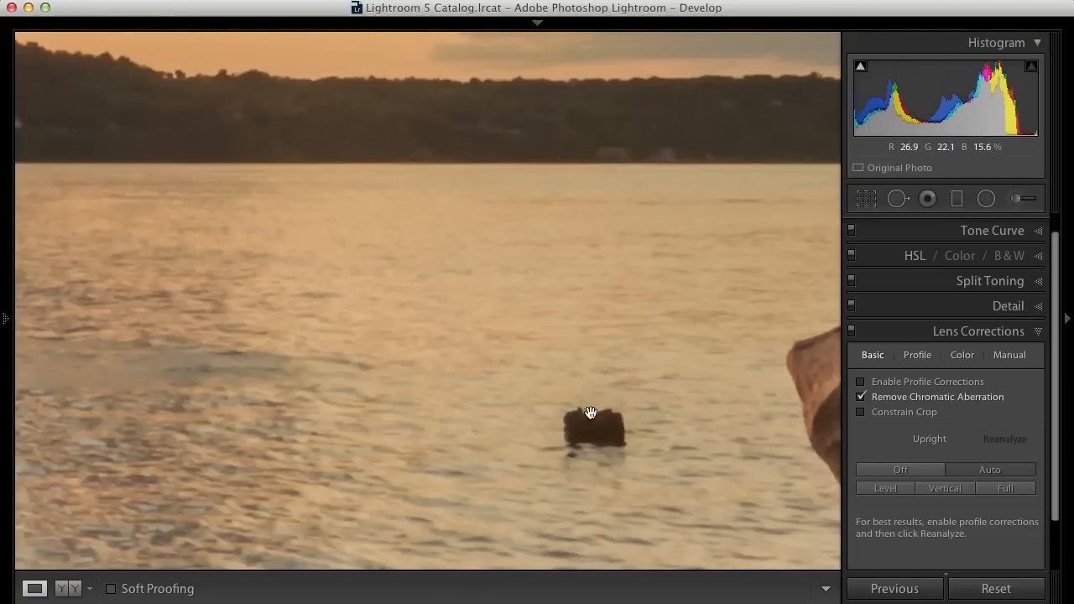
{"action": "left_click", "coordinate": [862, 396]}
{"action": "left_click", "coordinate": [750, 403]}
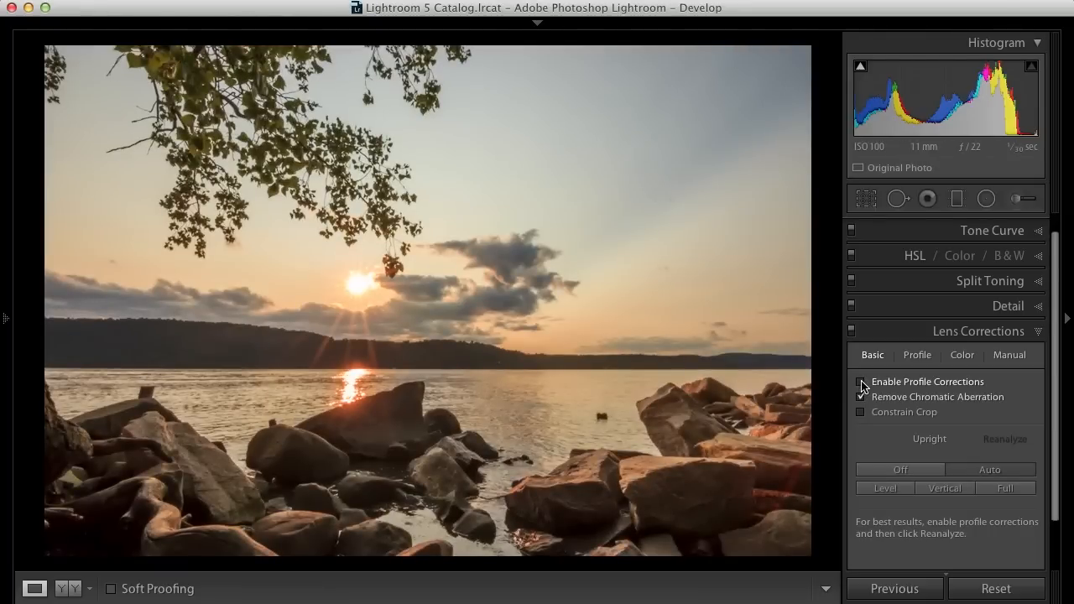
- Enable profile corrections with lens make Tokina and model Tokina AT-X 116 PRO DX 11-16mm F2.8, then collapse the panel
{"action": "left_click", "coordinate": [861, 381]}
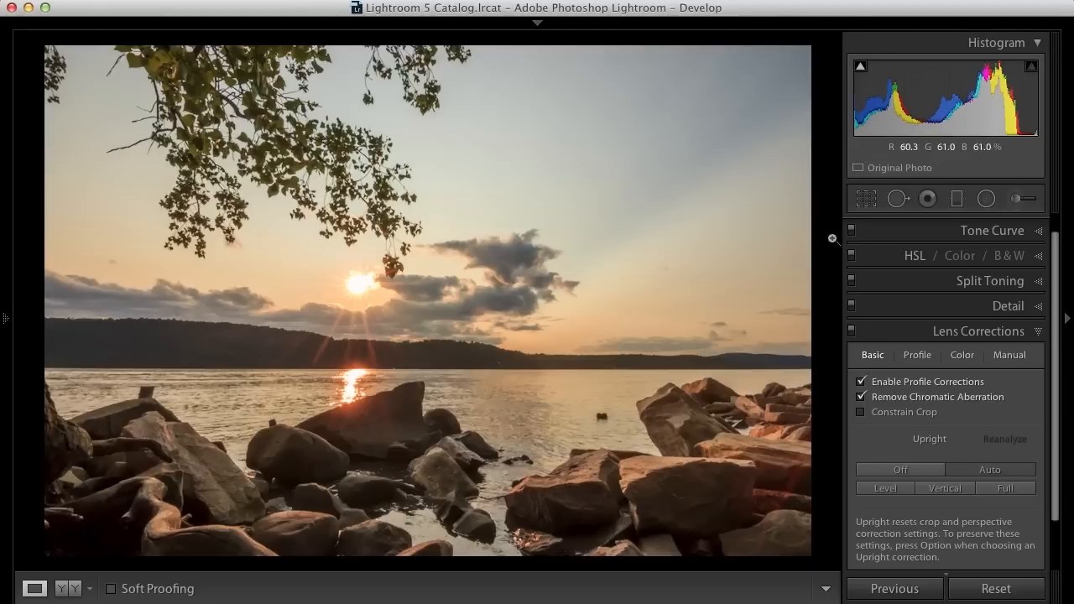
{"action": "left_click", "coordinate": [917, 356]}
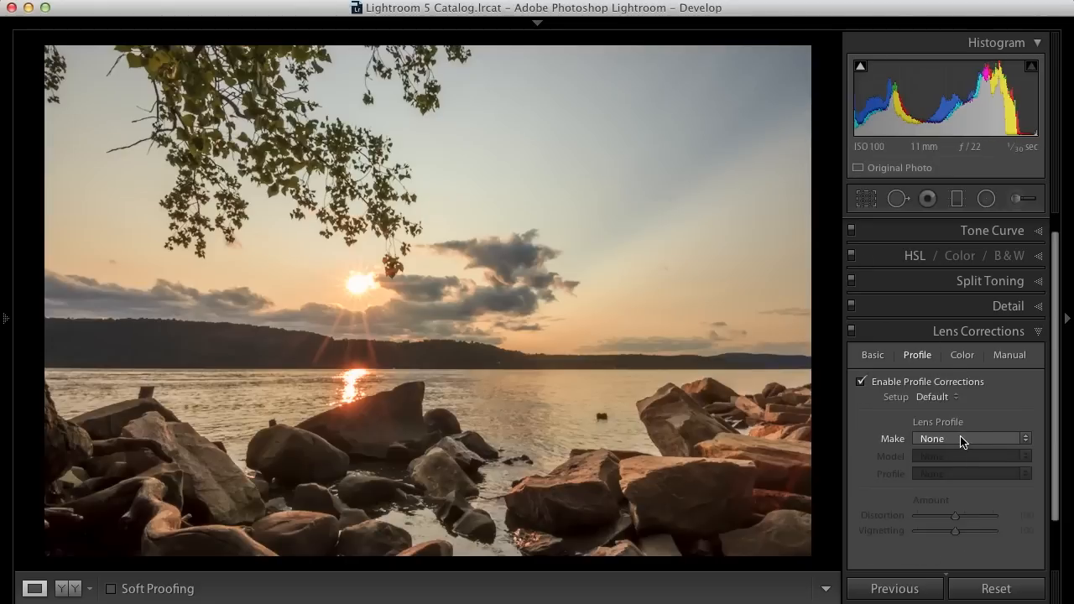
{"action": "left_click", "coordinate": [962, 438]}
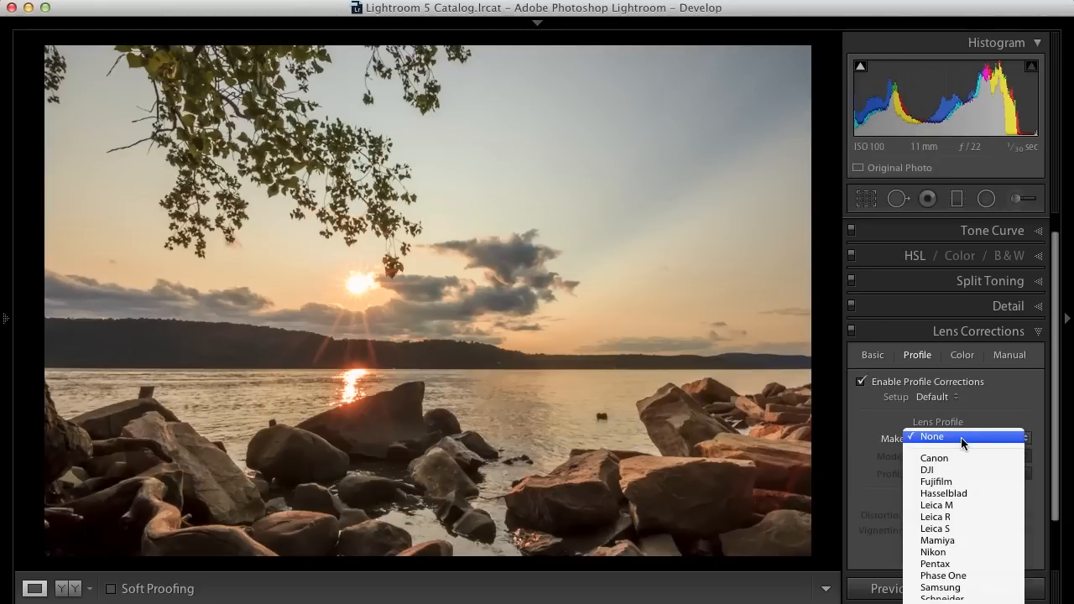
{"action": "left_click", "coordinate": [956, 594]}
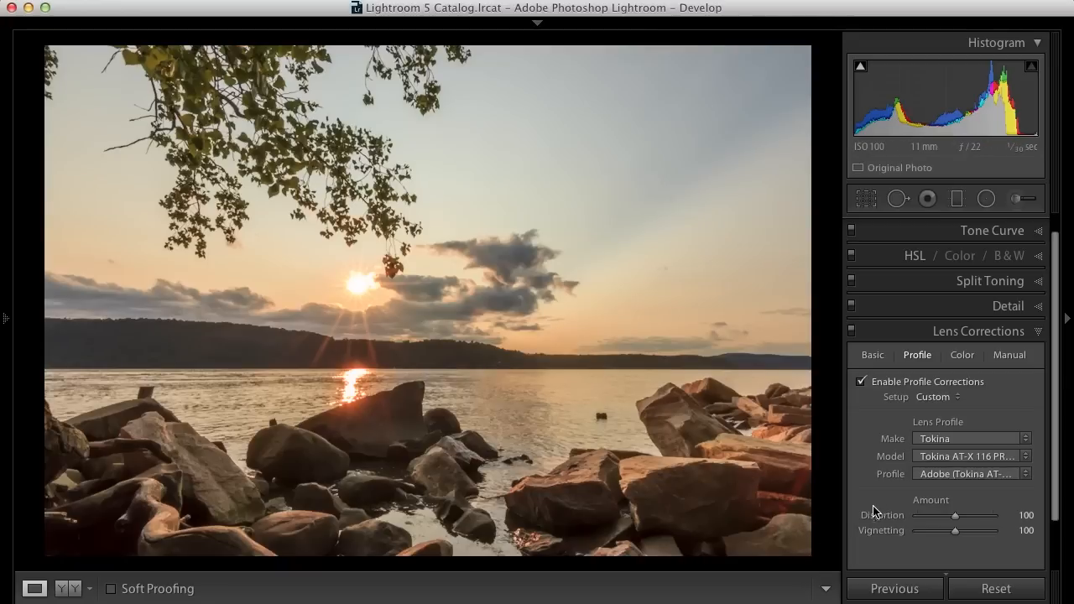
{"action": "left_click", "coordinate": [974, 458]}
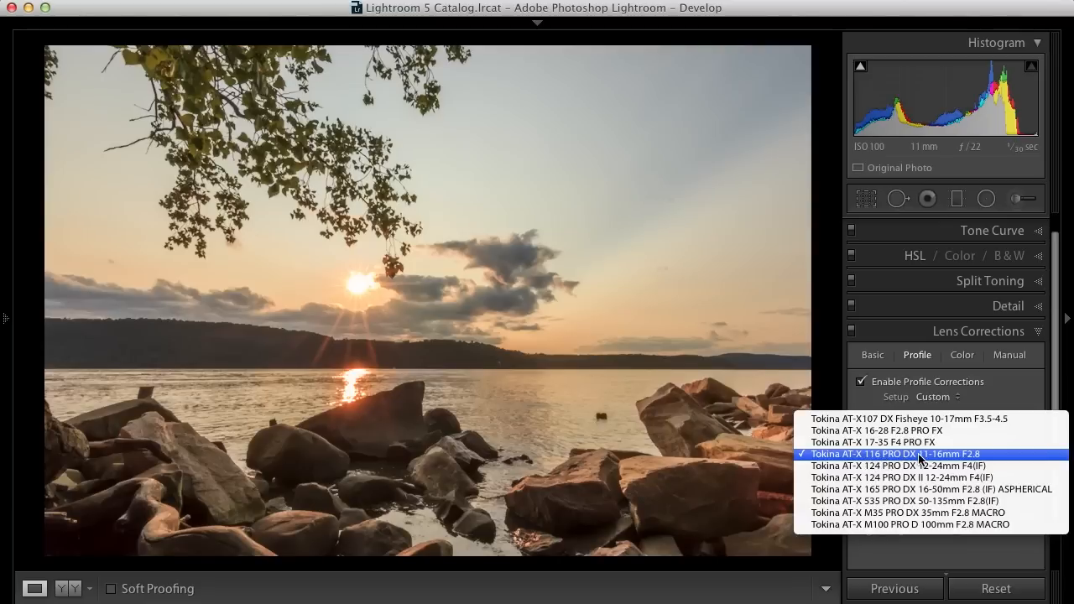
{"action": "left_click", "coordinate": [1001, 454]}
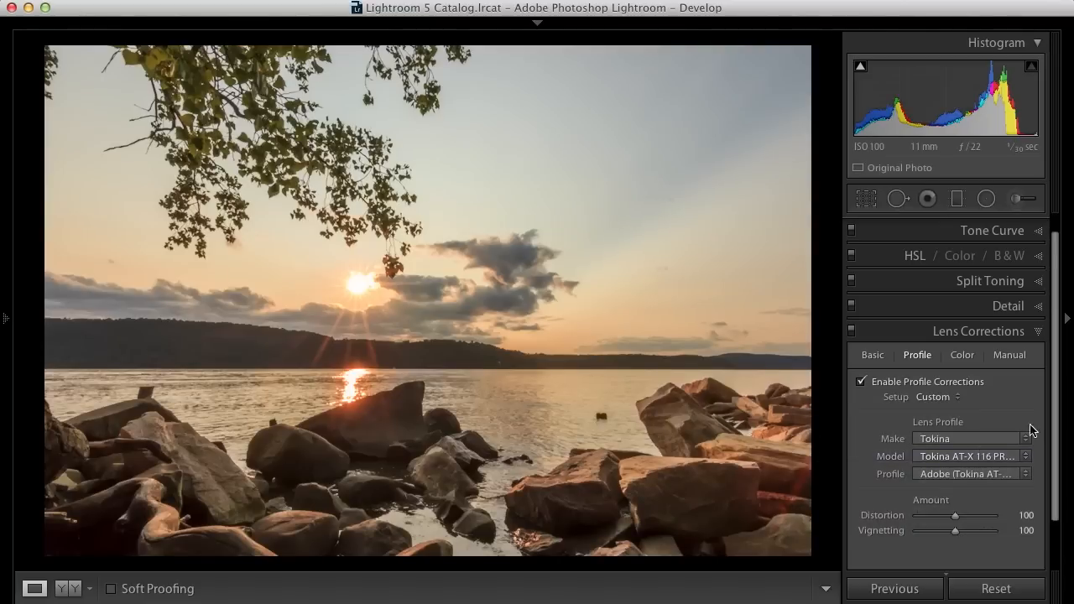
{"action": "left_click", "coordinate": [1040, 331]}
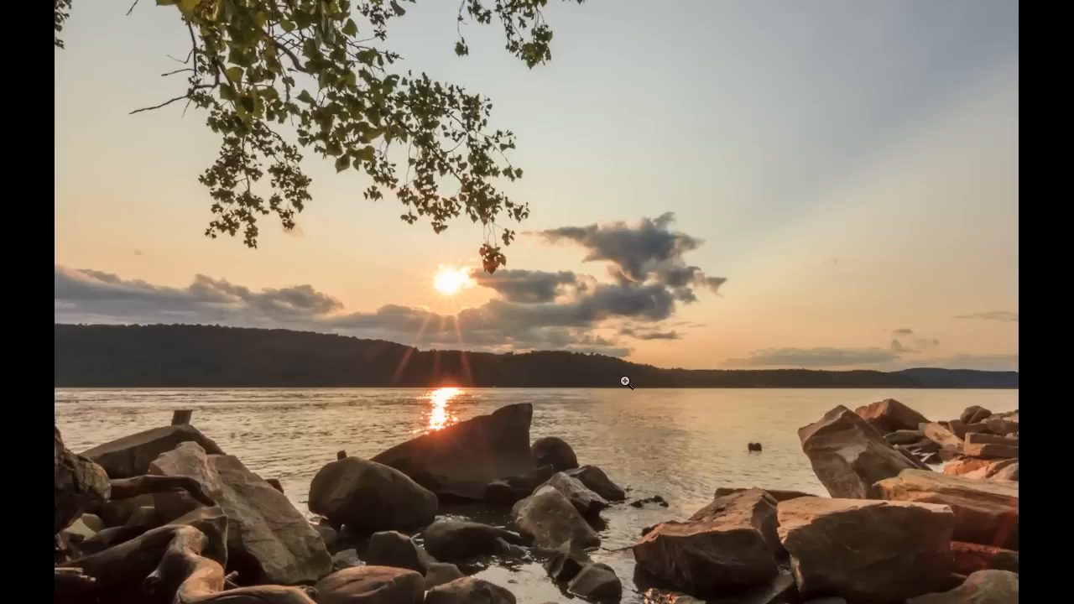
- View the edited photo full screen and toggle the before/after view to compare
{"action": "key", "text": "f"}
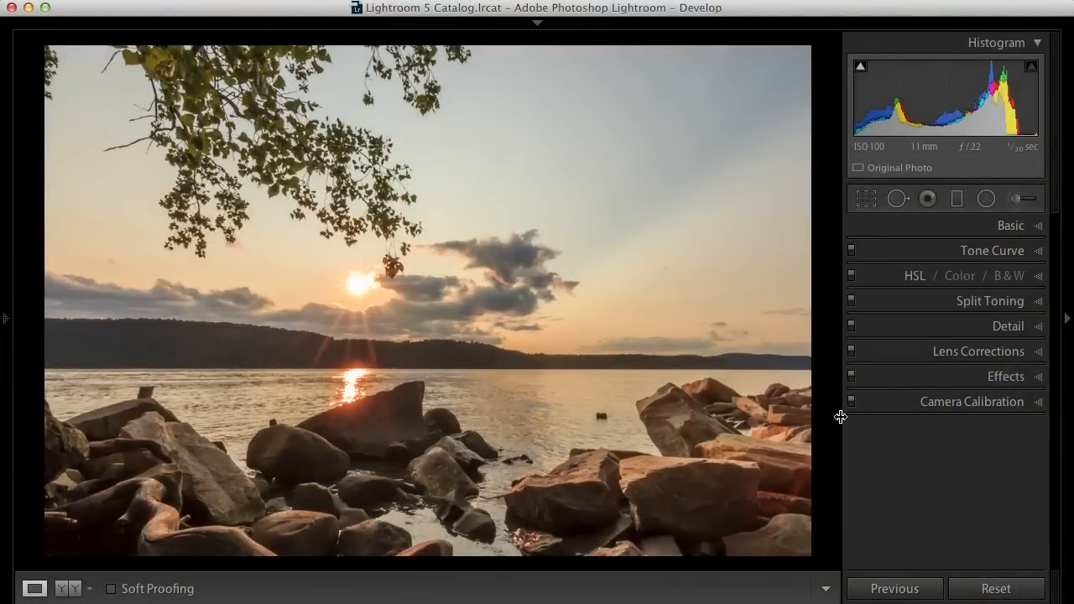
{"action": "key", "text": "backslash"}
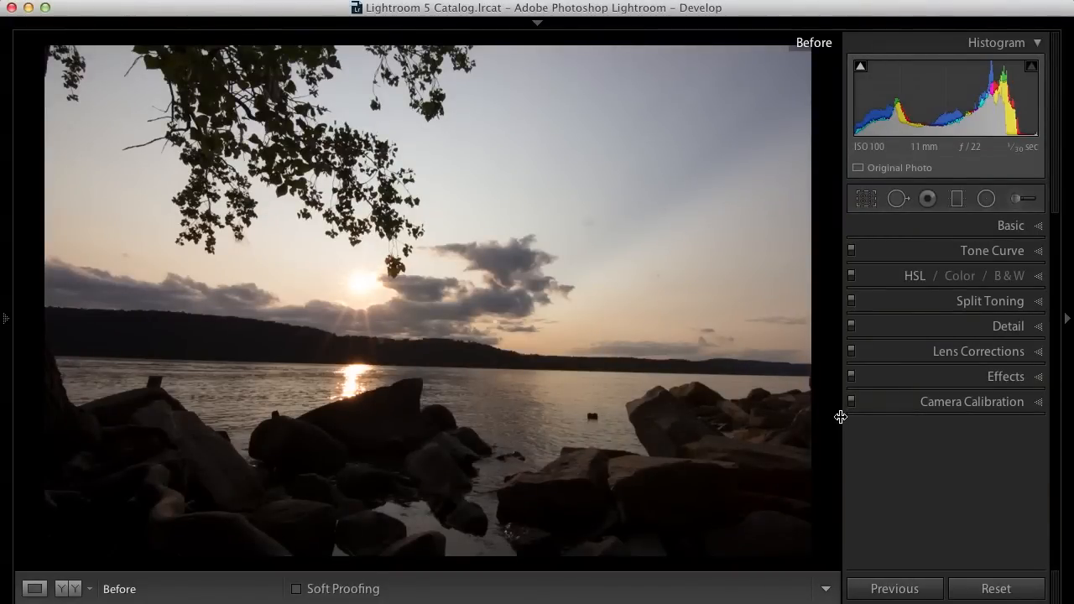
{"action": "key", "text": "backslash"}
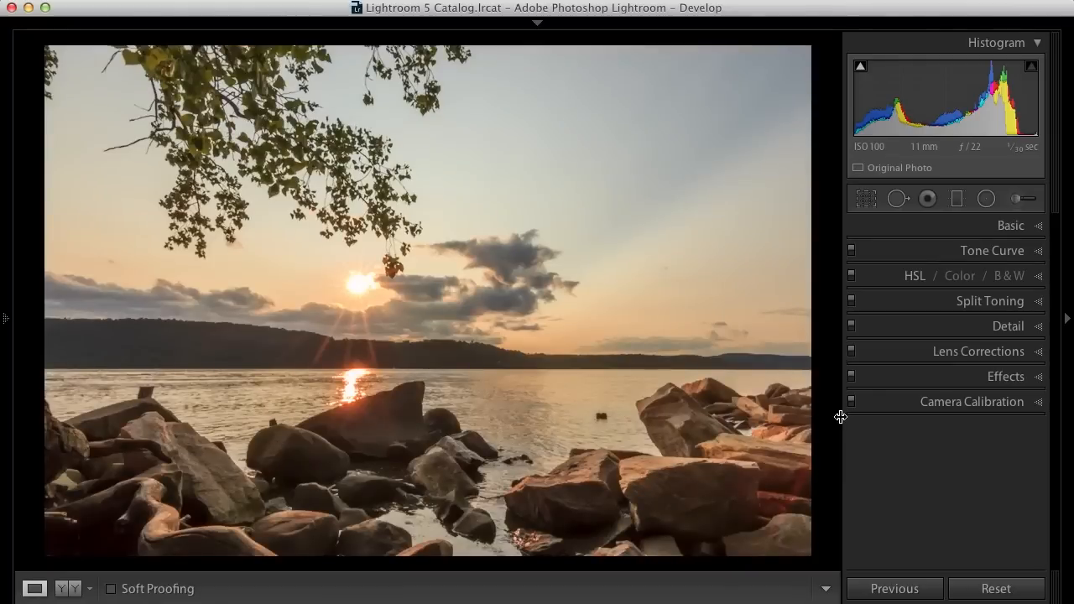